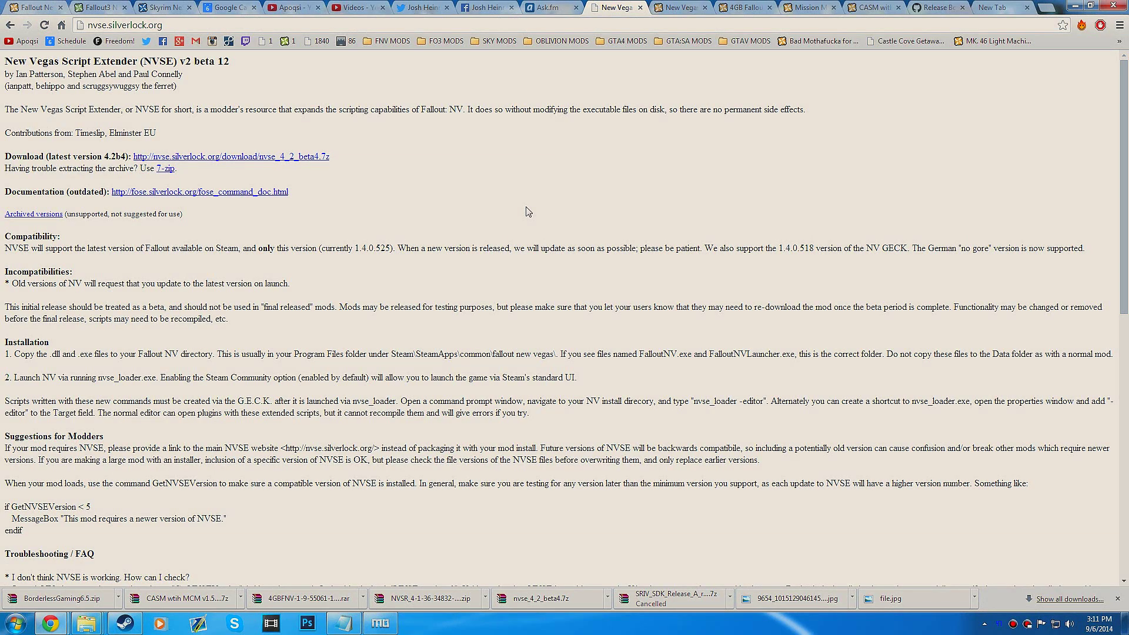
Step: Download nvse_4_2_beta4 (1).7z from the NVSE page to the Desktop, then move Chrome aside
left_click(975, 6)
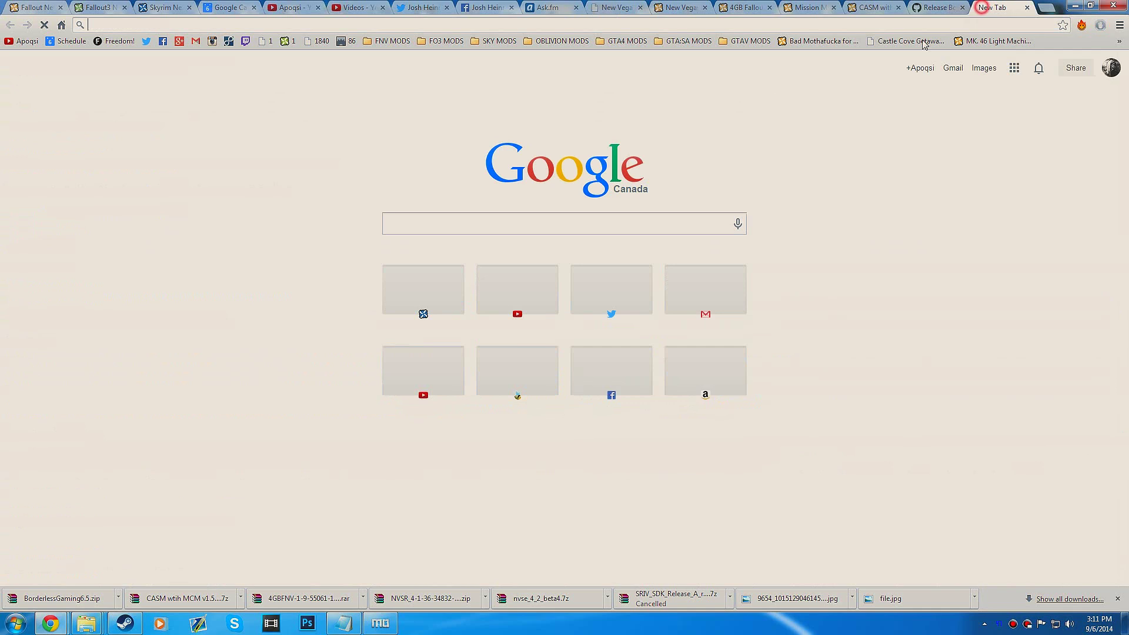
type("game")
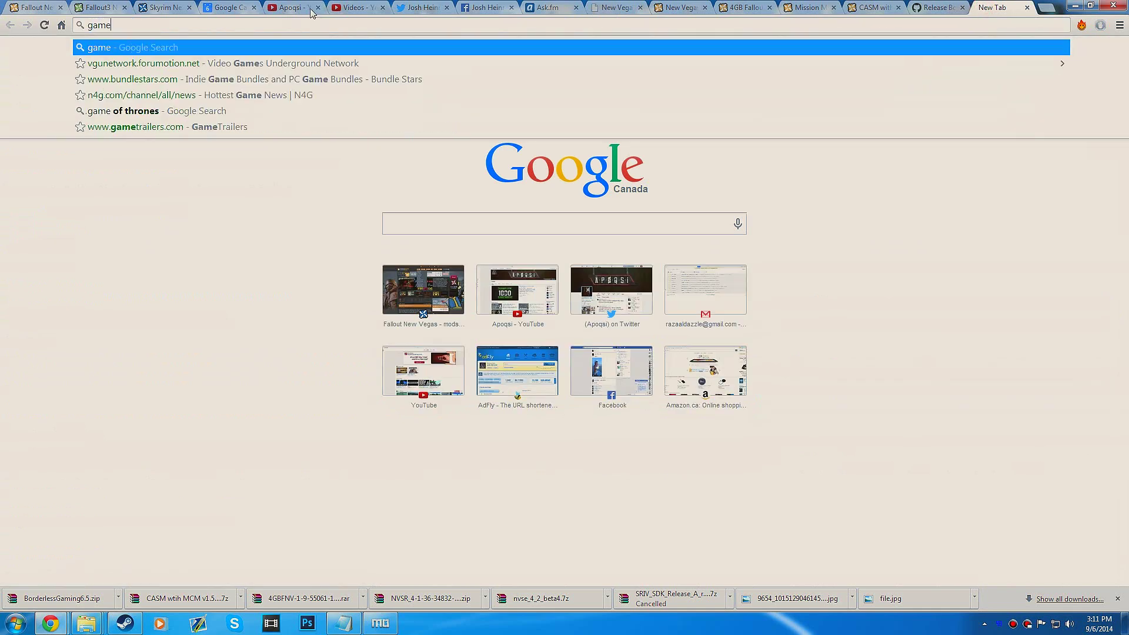
left_click(685, 8)
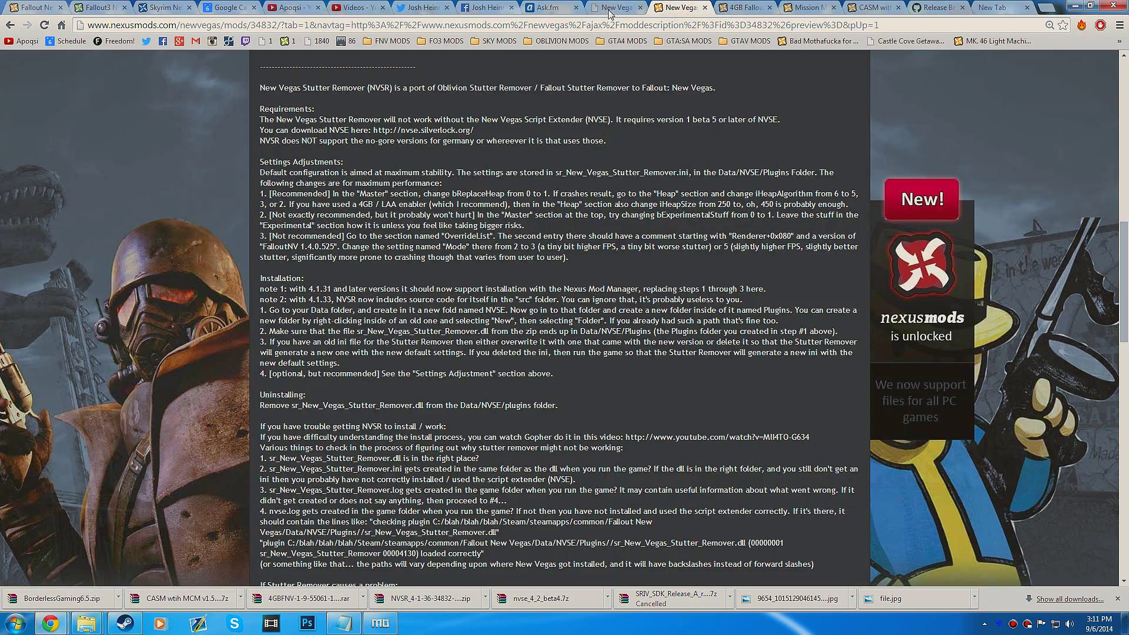
left_click(609, 10)
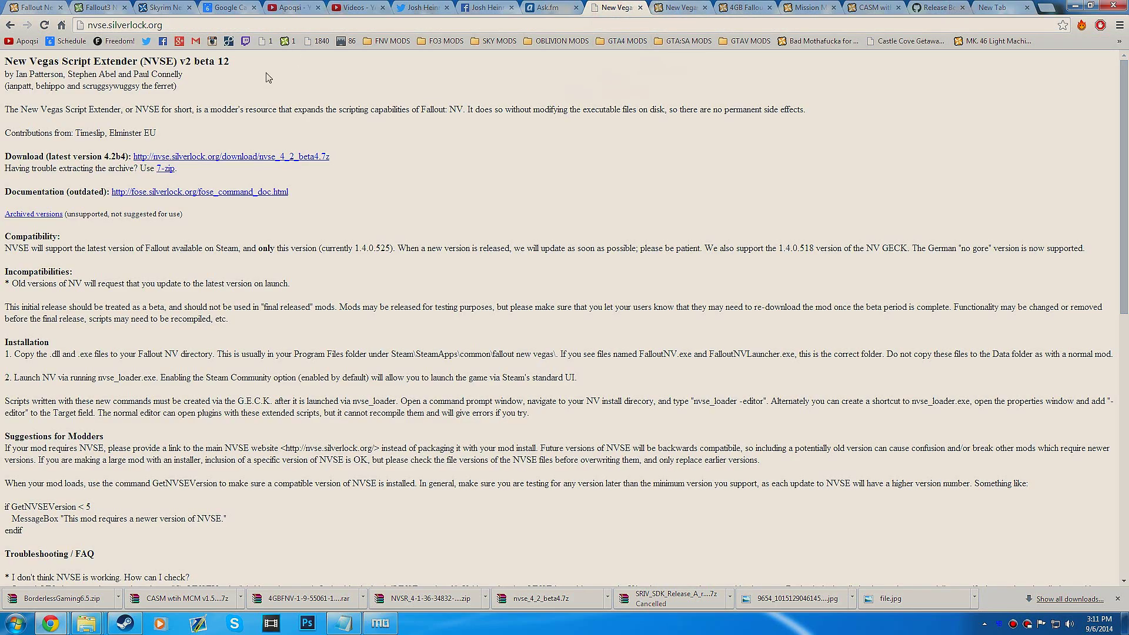
left_click(215, 156)
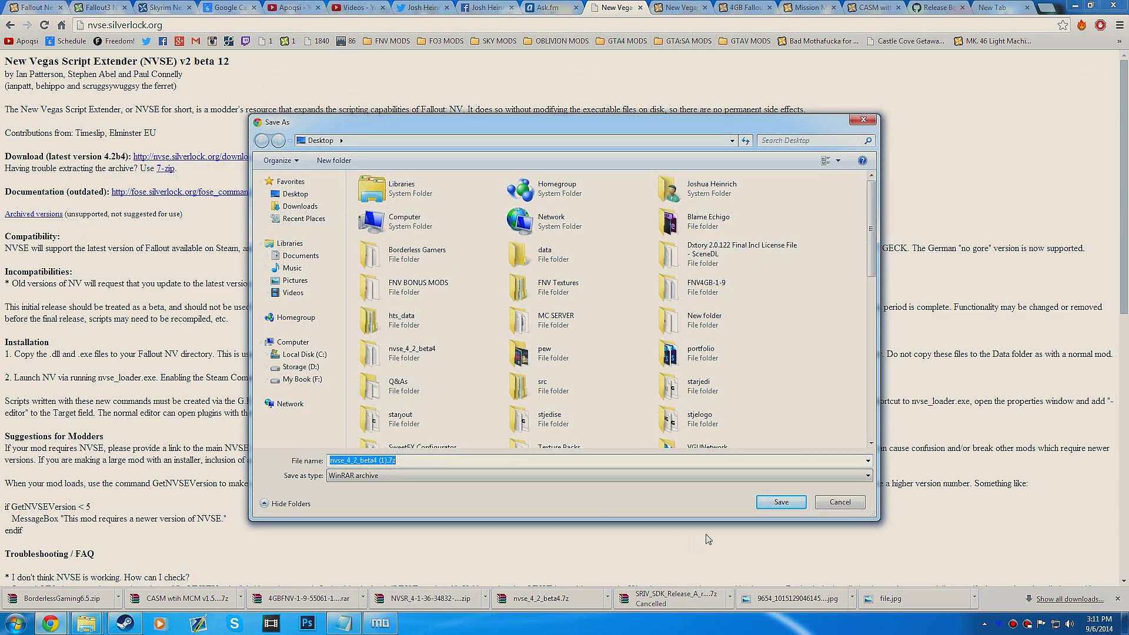
left_click(780, 503)
left_click_drag(1072, 2, 1078, 4)
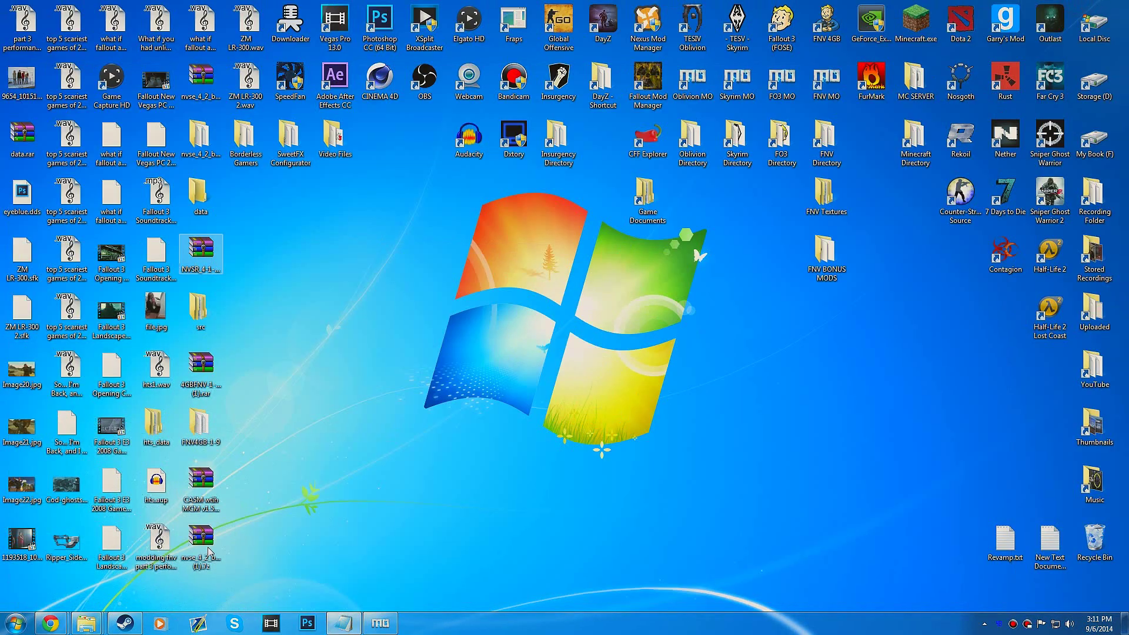
Step: Extract the NVSE .7z archive onto the Desktop, overwriting existing files with Yes to All
right_click(205, 544)
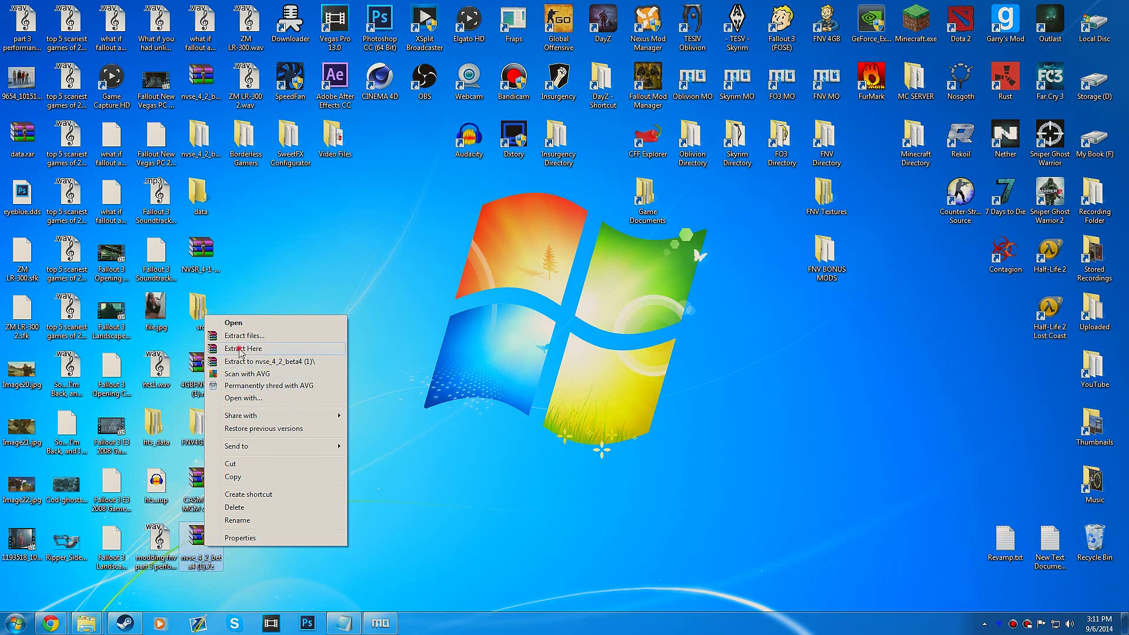
left_click(239, 350)
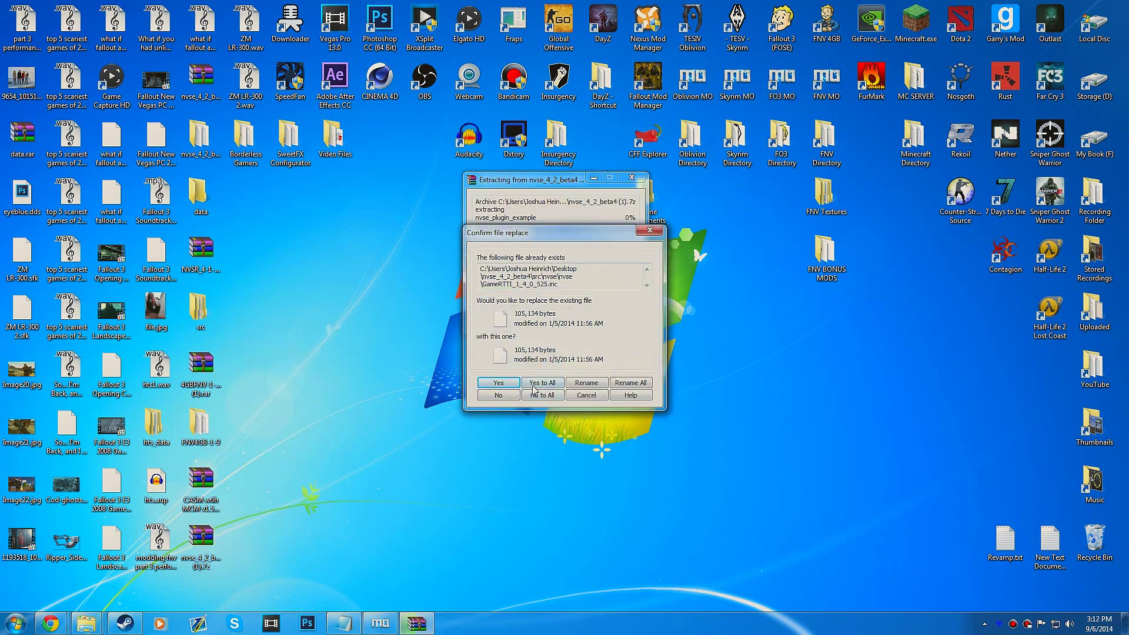
left_click(533, 387)
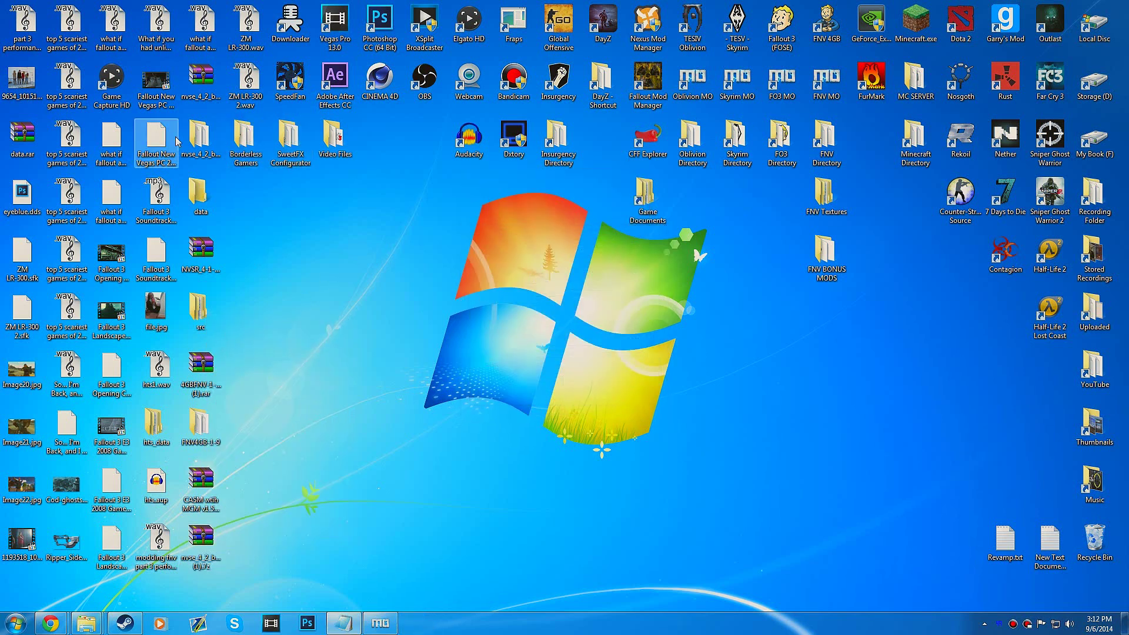
Step: Open the nvse_4_2_beta4 folder beside the Fallout New Vegas game folder
double_click(199, 138)
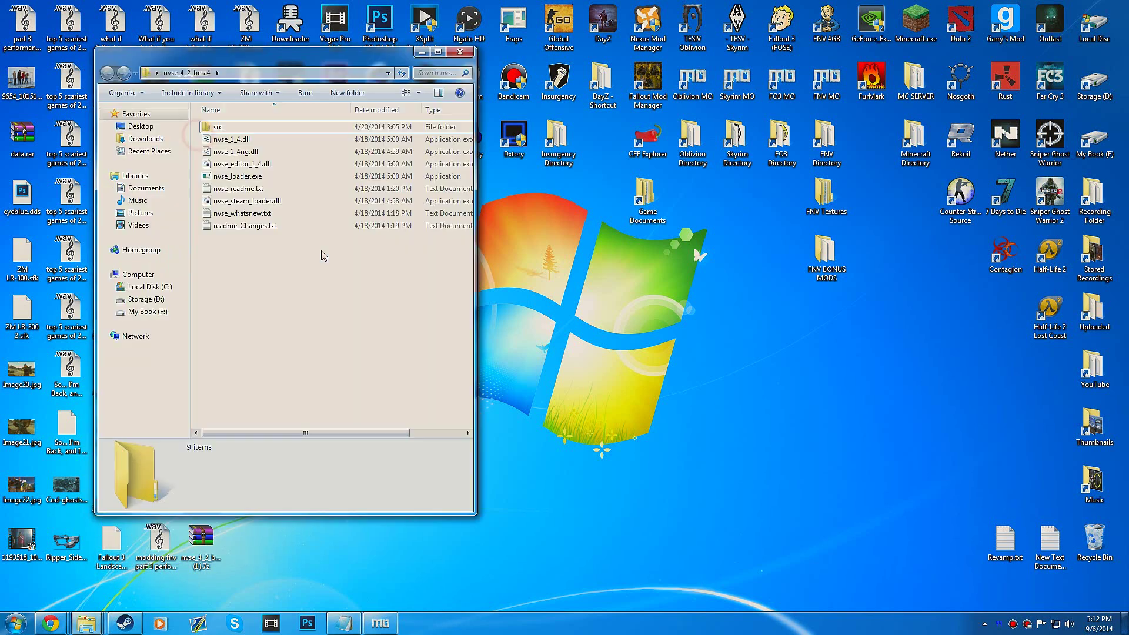
left_click_drag(286, 63, 261, 61)
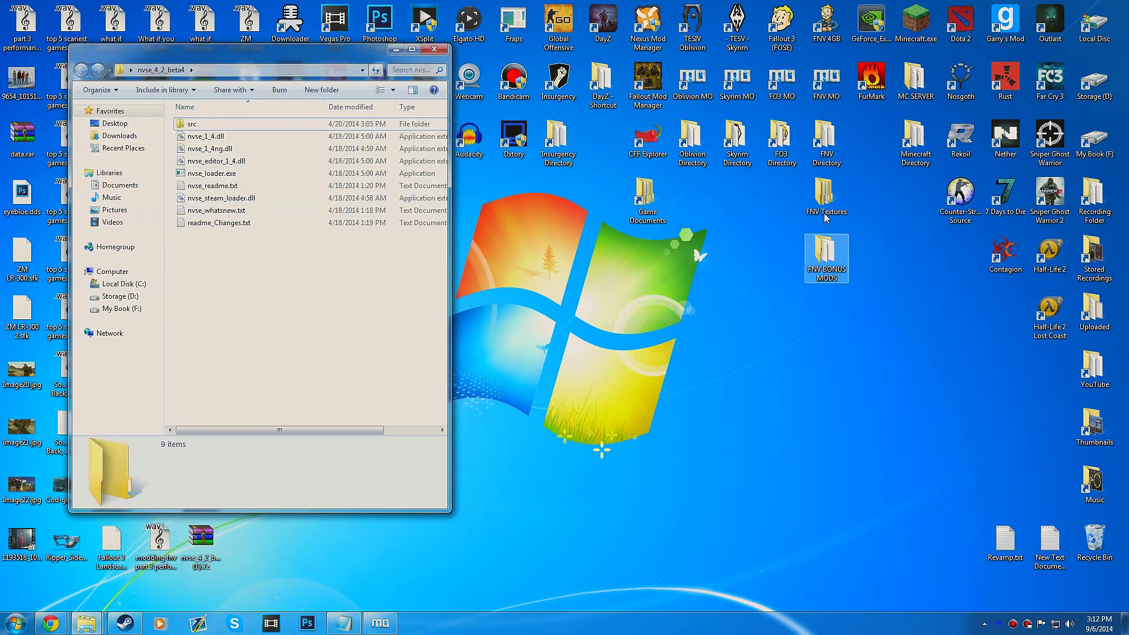
mouse_move(77, 628)
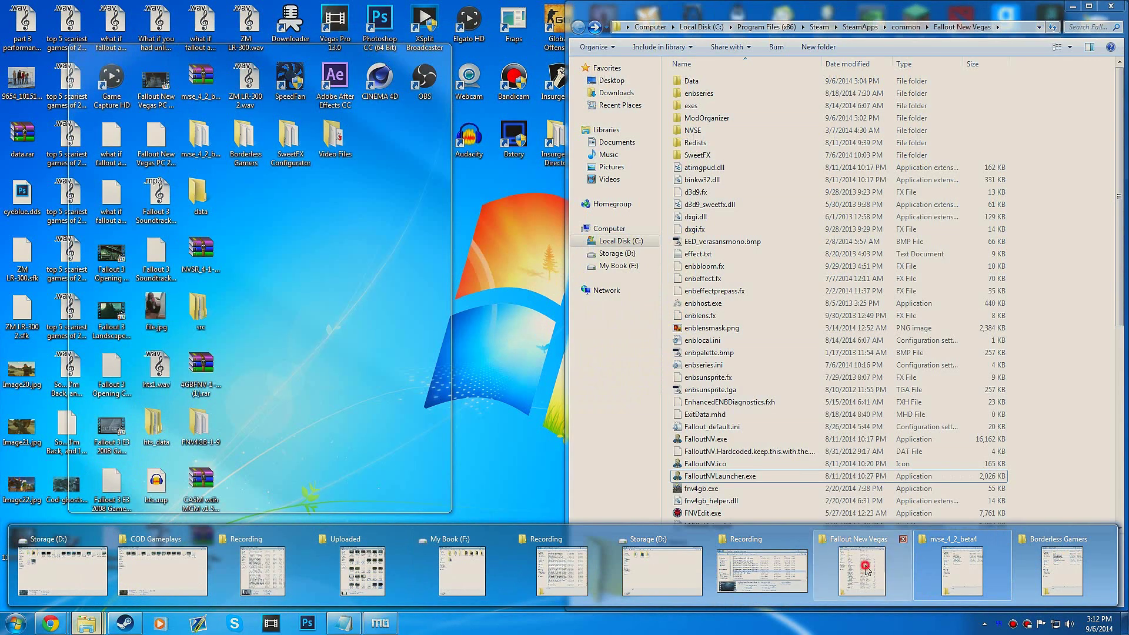
left_click(861, 567)
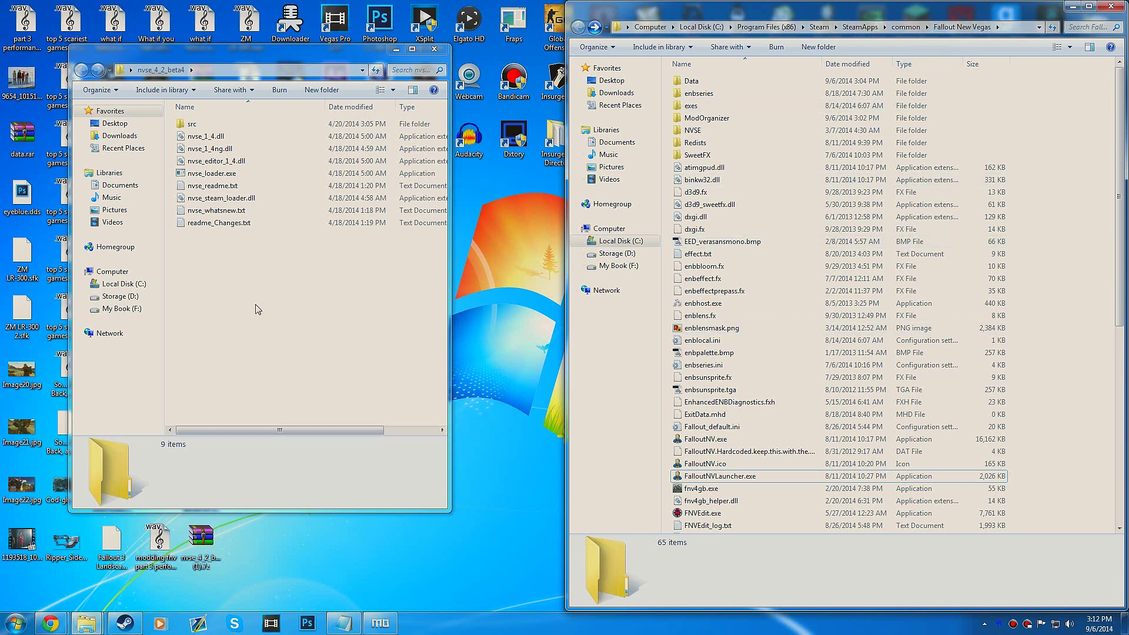
Step: Move the four NVSE dlls and nvse_loader.exe into Fallout New Vegas, replacing each old copy
left_click(215, 199)
left_click(214, 173, "ctrl")
left_click(215, 161, "ctrl")
left_click(213, 148, "ctrl")
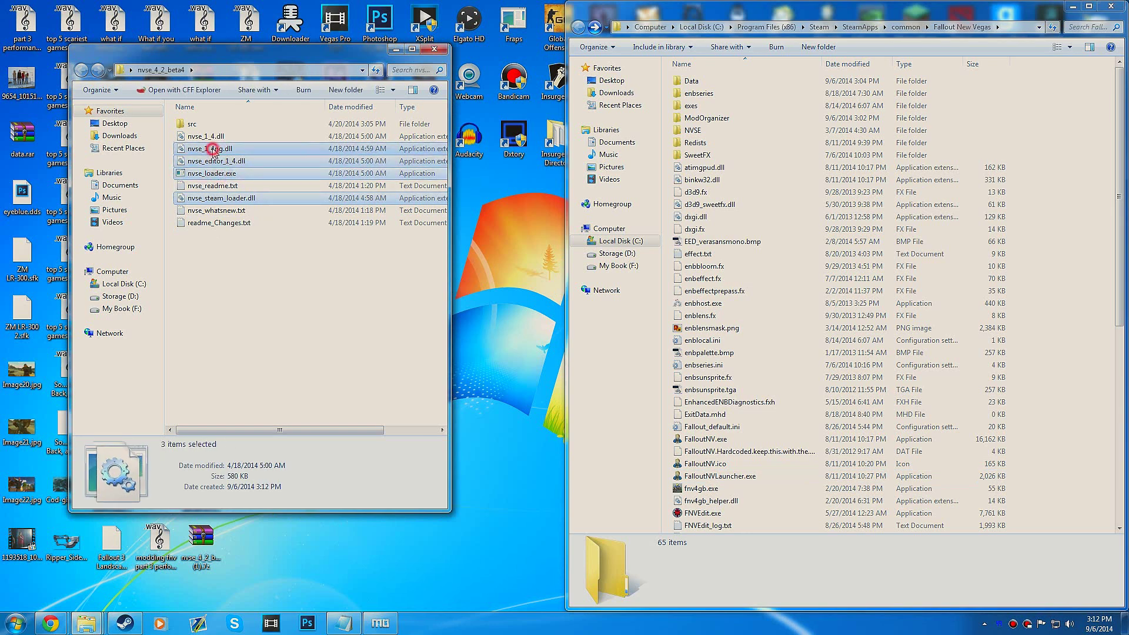
left_click(205, 135, "ctrl")
left_click_drag(205, 135, 1041, 284)
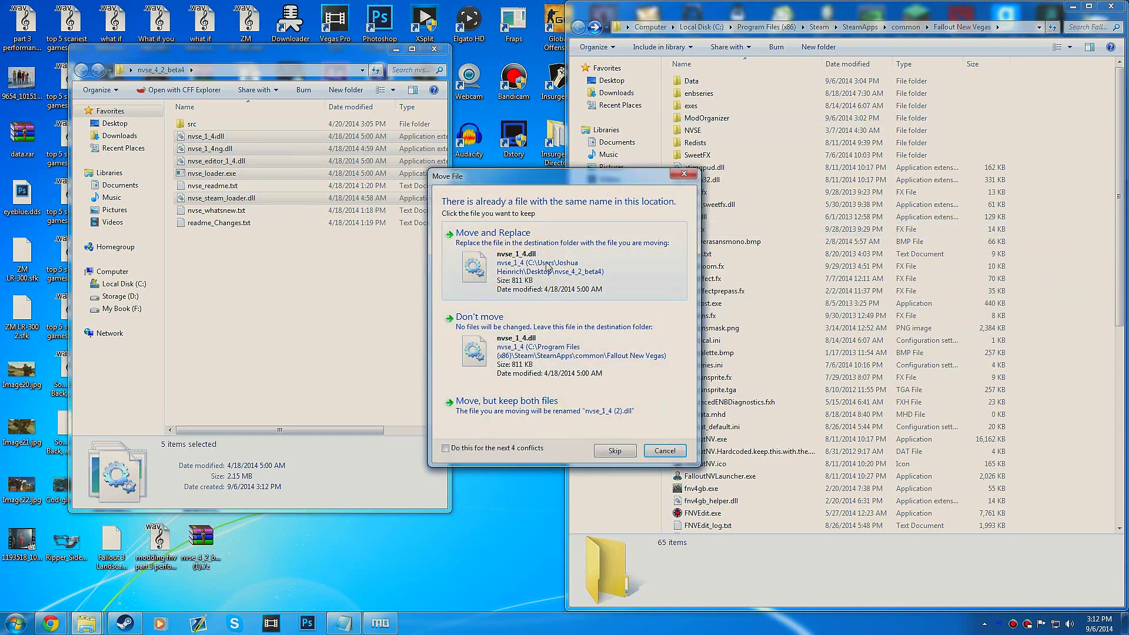
left_click(545, 267)
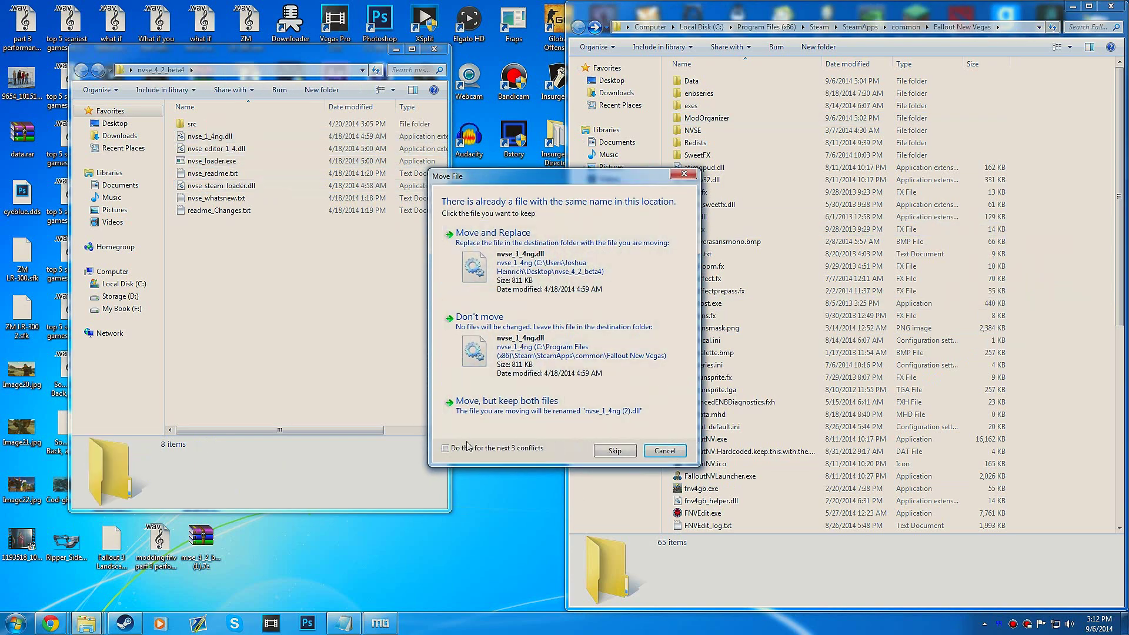
left_click(509, 287)
left_click(514, 273)
left_click(521, 262)
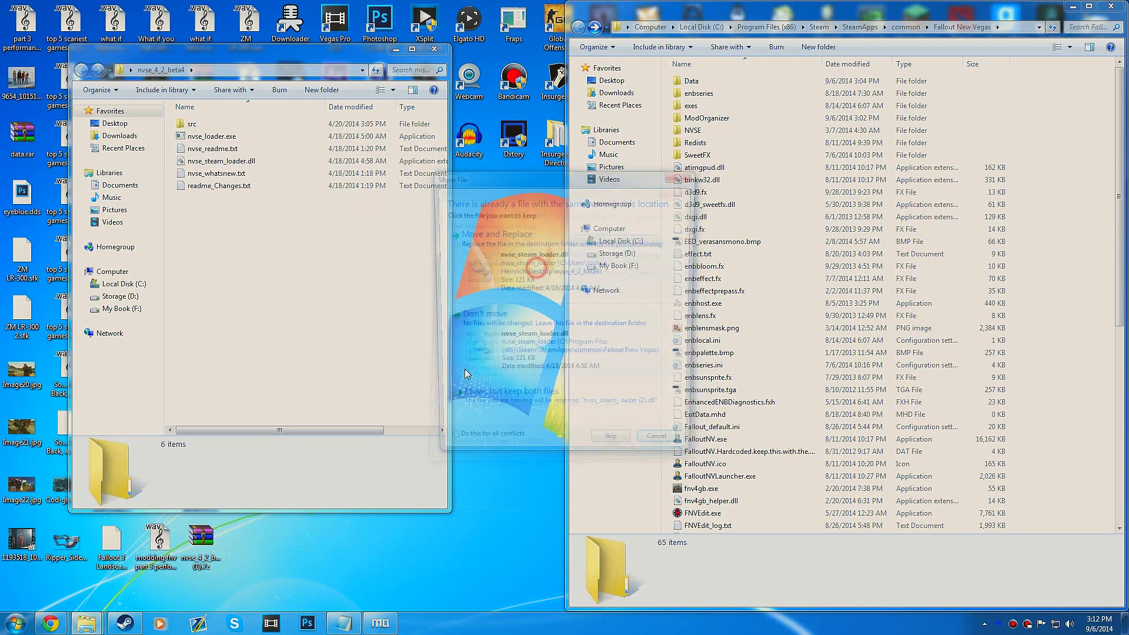
left_click(1053, 352)
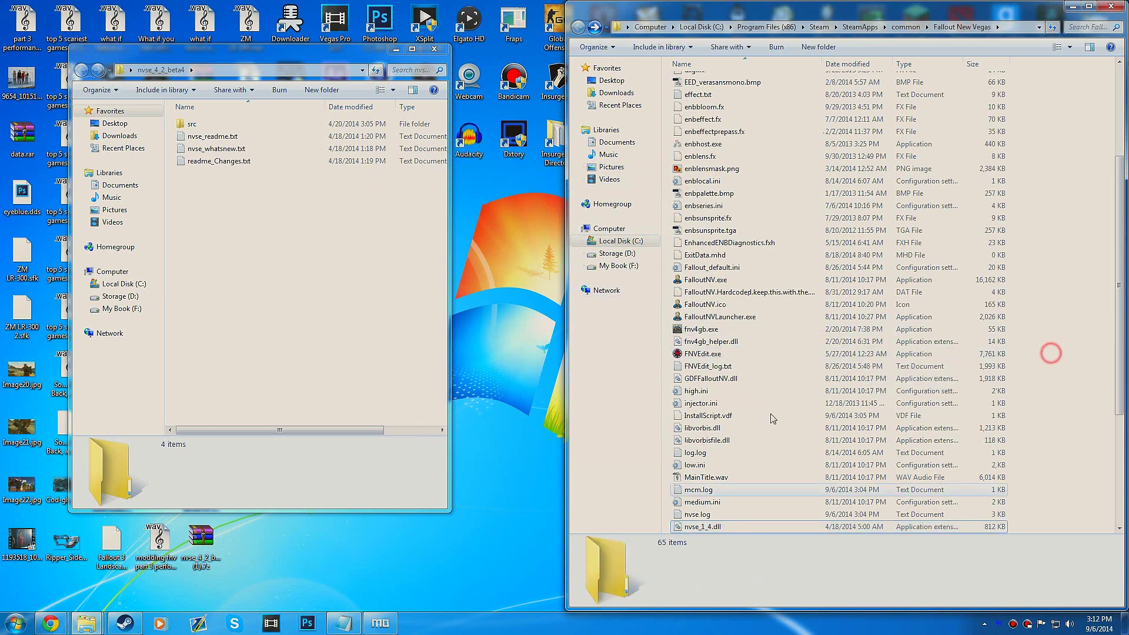
Step: Close the NVSE folder window and bring Chrome back up
left_click(297, 242)
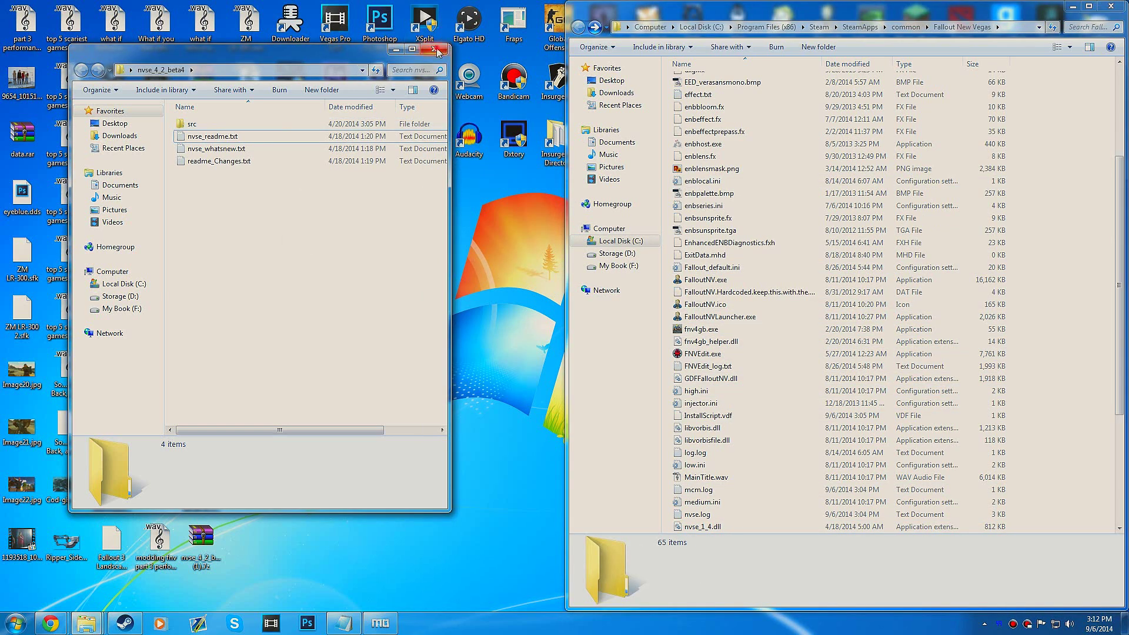
left_click(434, 49)
left_click(471, 270)
mouse_move(50, 623)
left_click(198, 545)
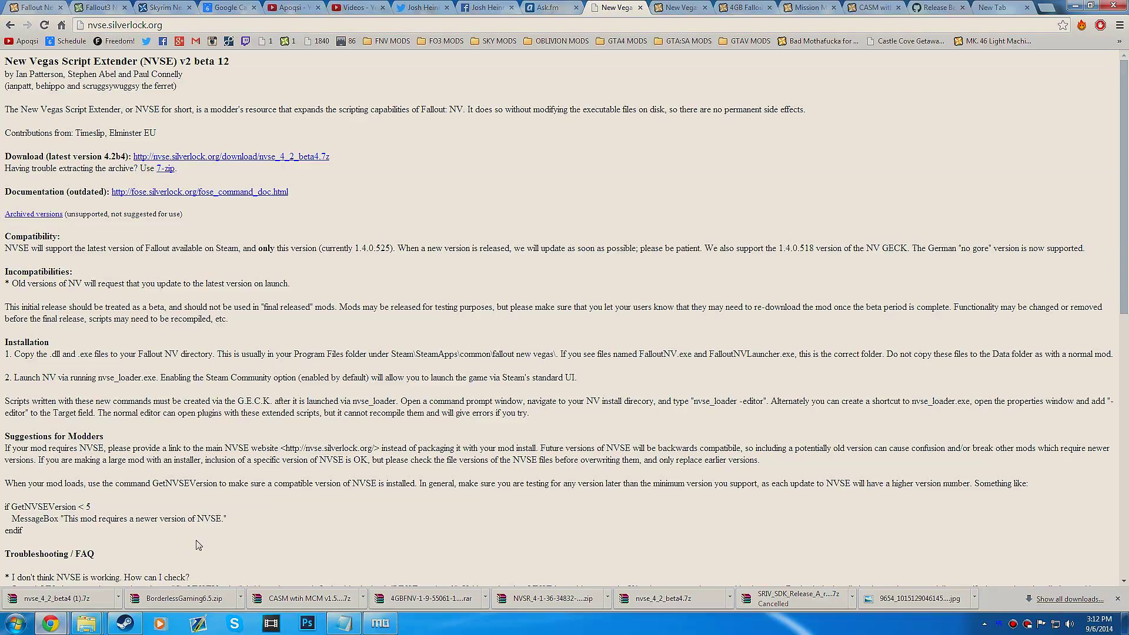
Step: On the NVSR Nexus page, send the NVSR 4-1-36 main file to the mod manager
left_click(676, 9)
scroll(252, 230, "up", 8)
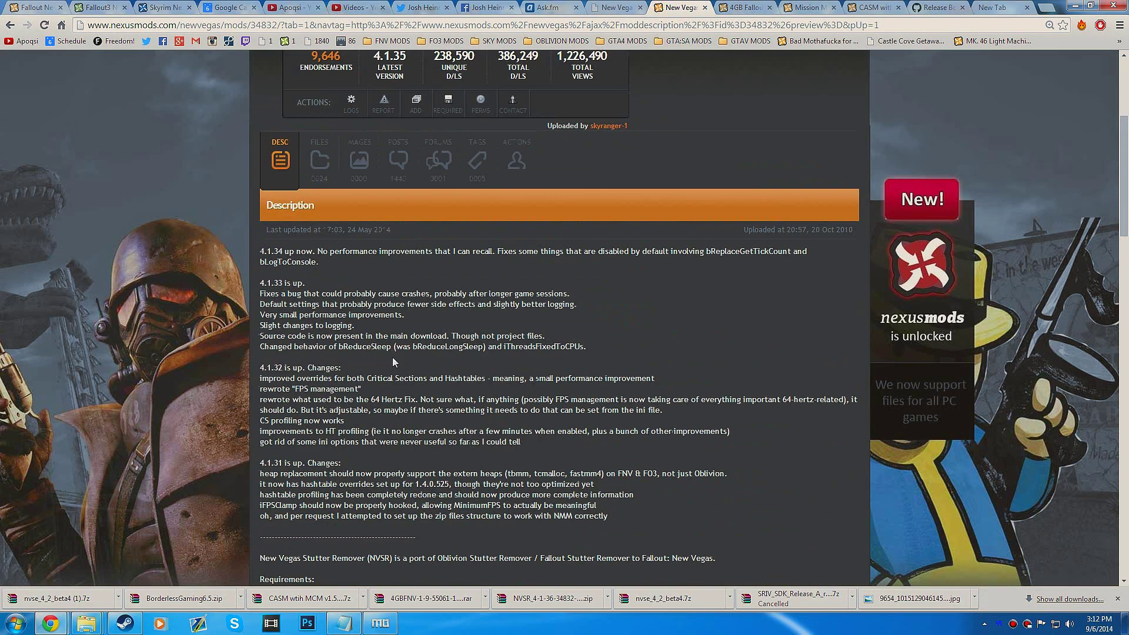
scroll(325, 303, "up", 4)
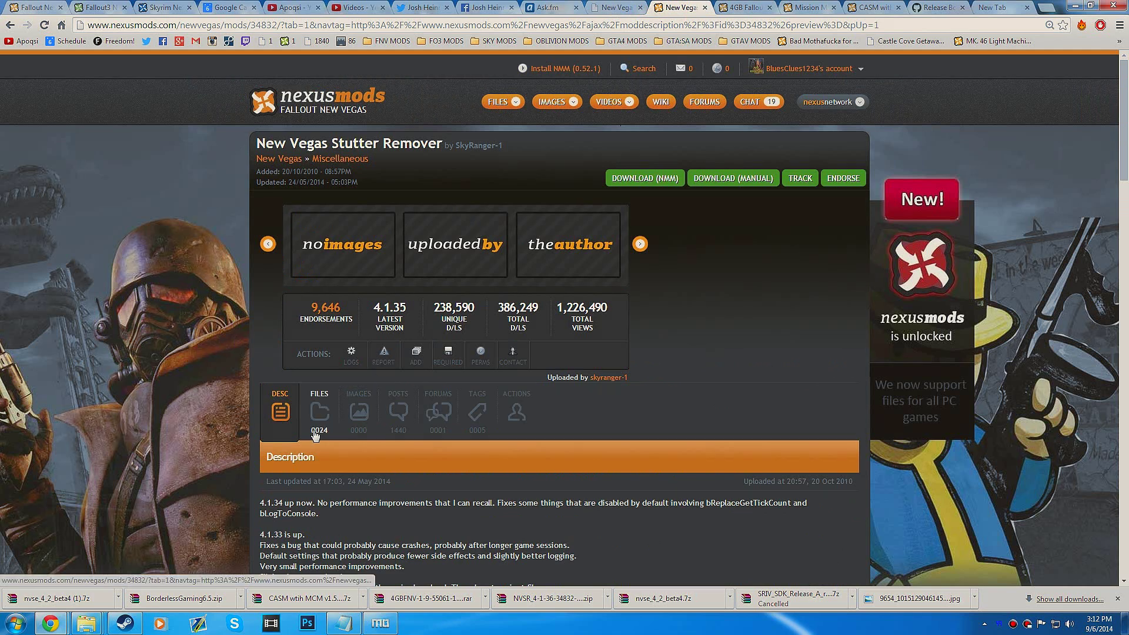
left_click(313, 438)
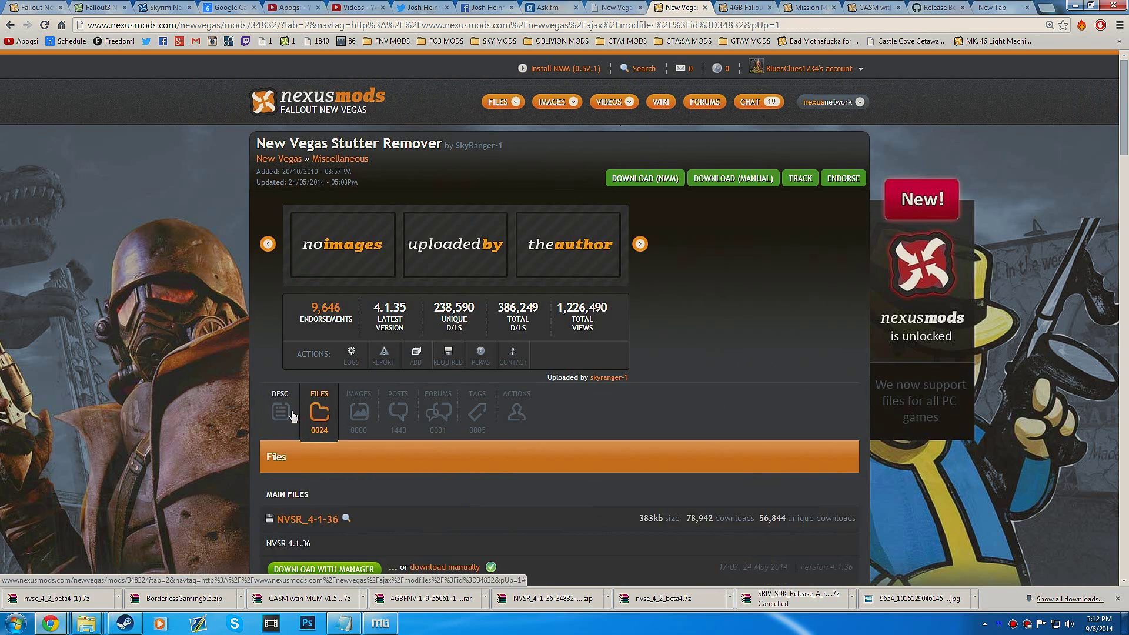
scroll(292, 416, "down", 3)
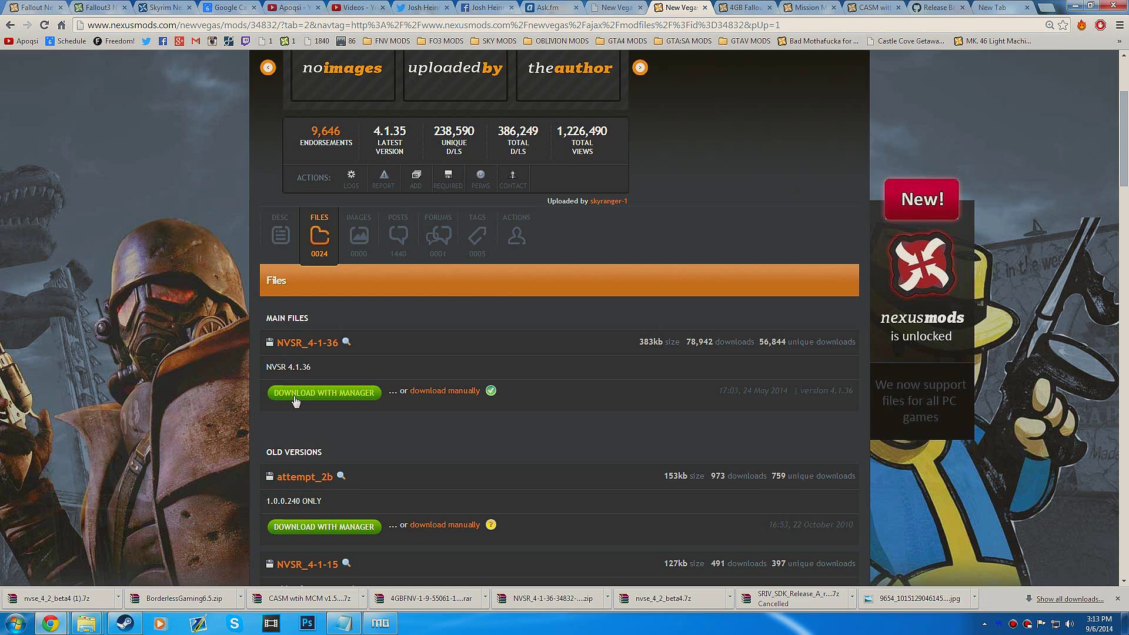
left_click(295, 397)
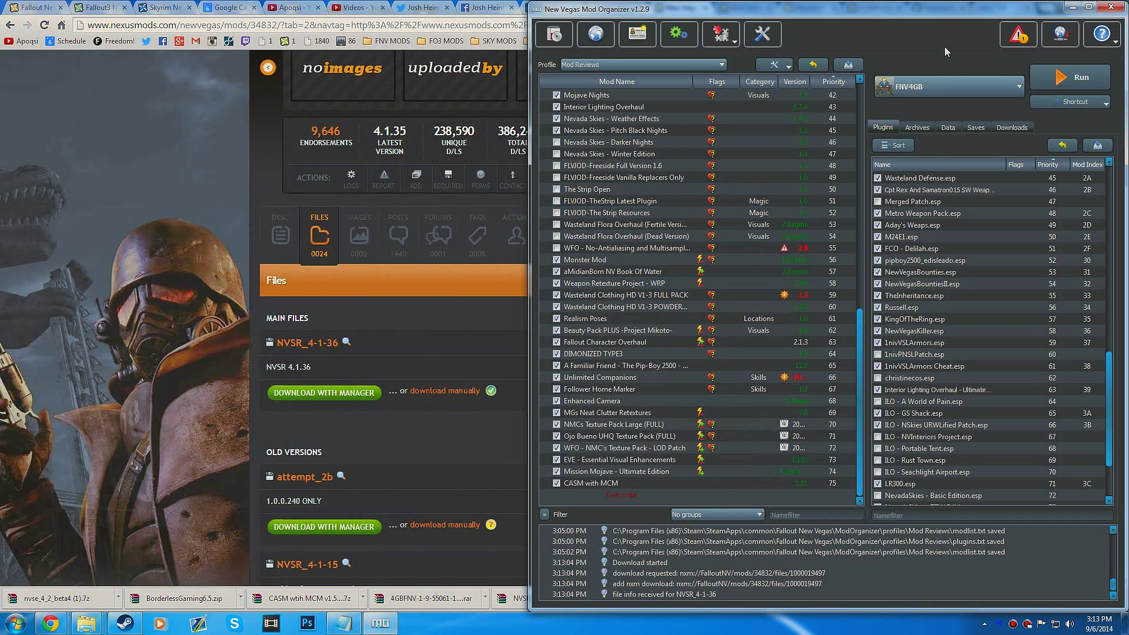
Step: Cancel the NVSR download in Mod Organizer's Downloads list and minimize Mod Organizer
left_click(1010, 128)
right_click(942, 479)
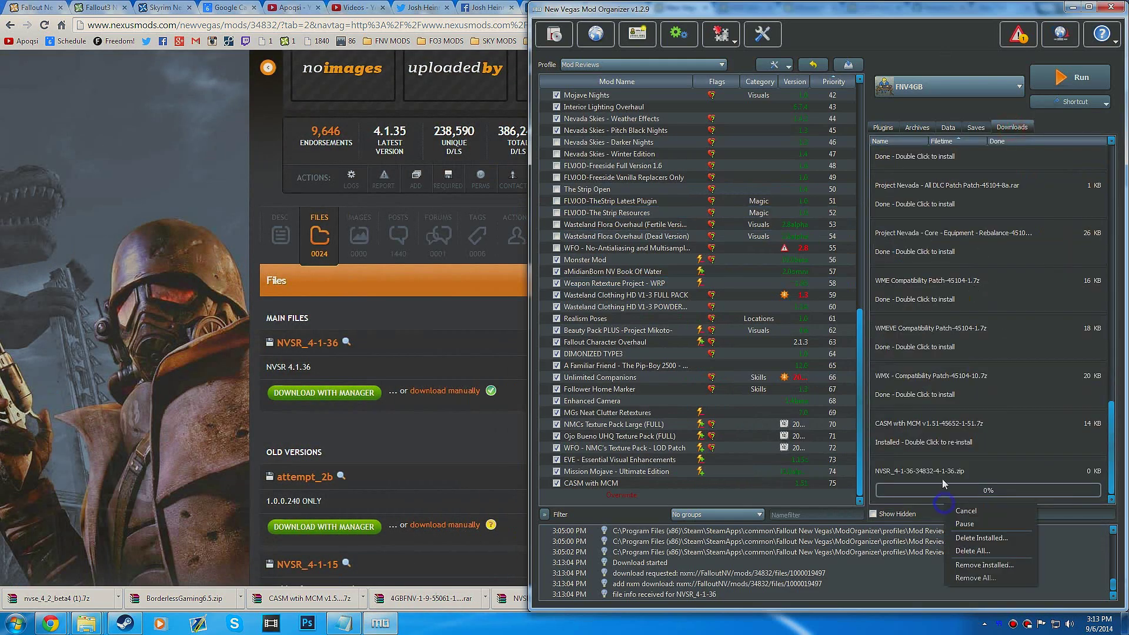
left_click(963, 487)
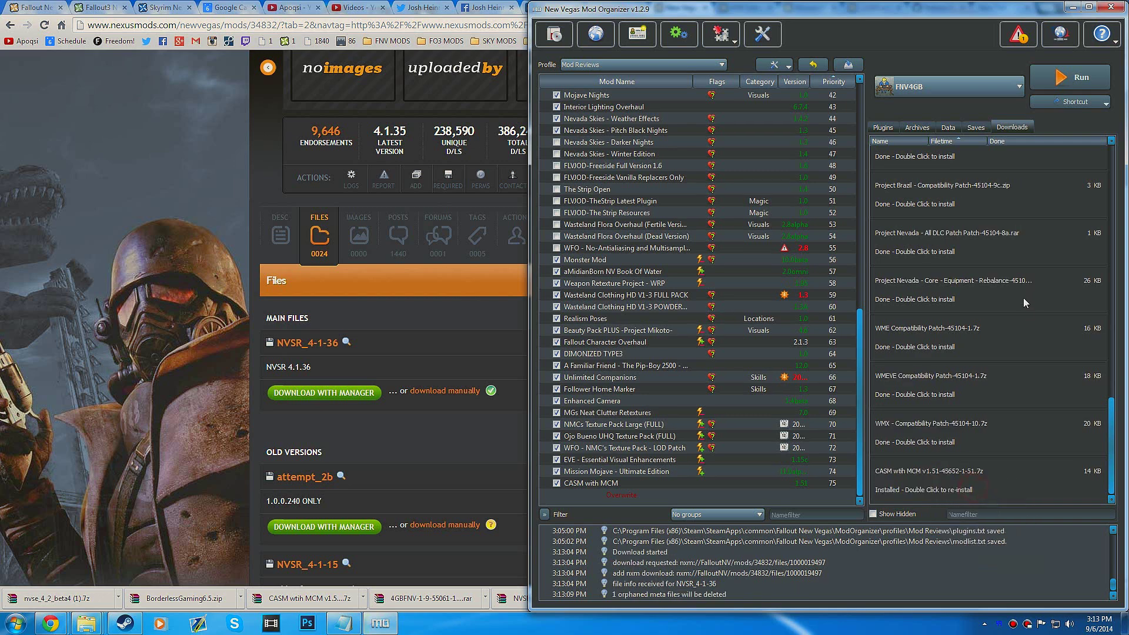
left_click(1073, 7)
Step: Start a manual download of NVSR_4-1-36, then cancel the Save As prompt
left_click(443, 391)
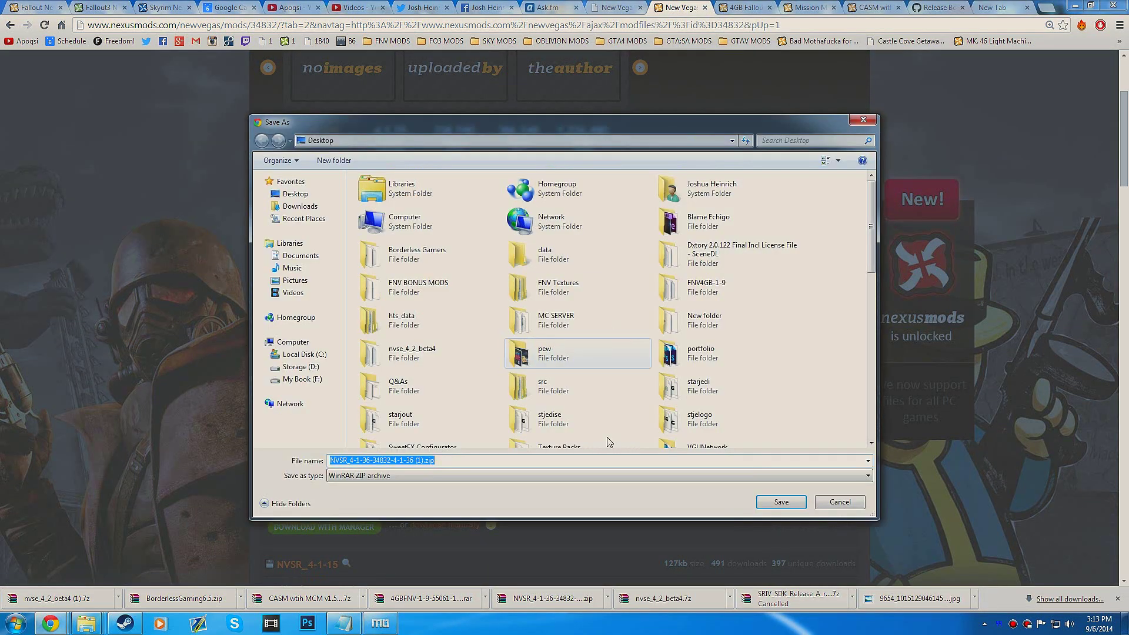
left_click(432, 476)
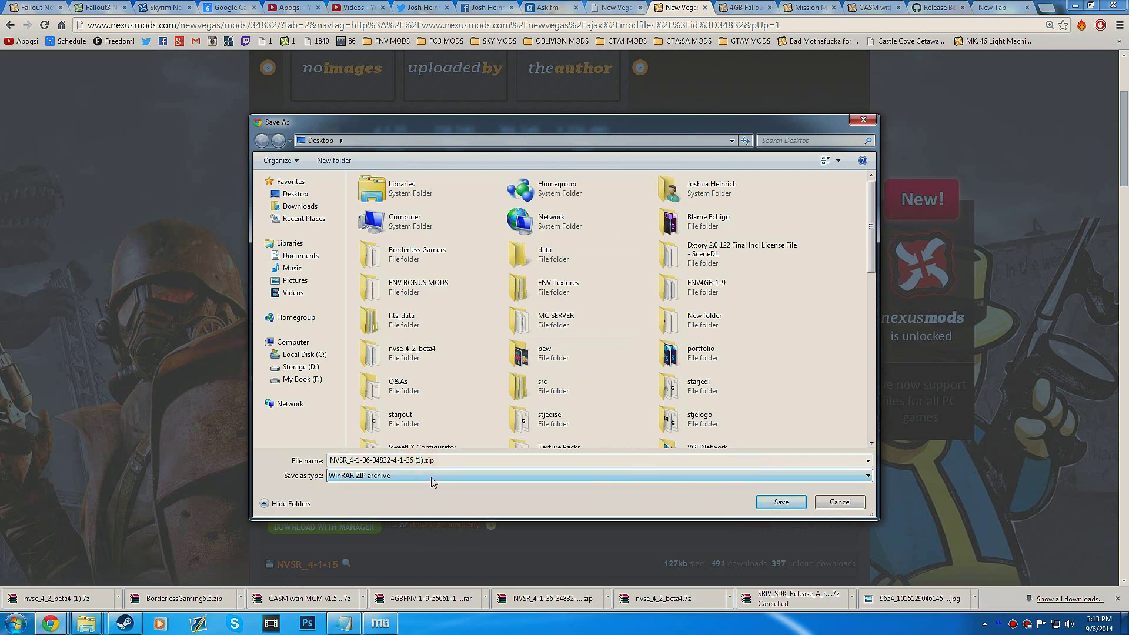
left_click(842, 506)
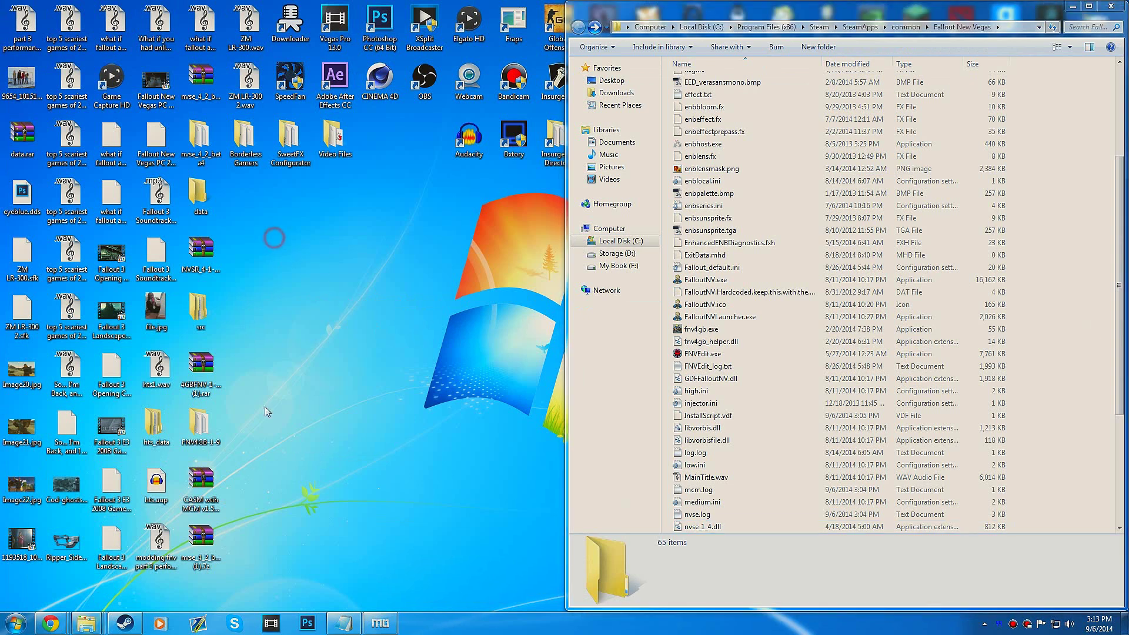
Step: Extract the NVSR archive onto the Desktop, confirming replacement of the existing file
right_click(197, 254)
left_click(244, 288)
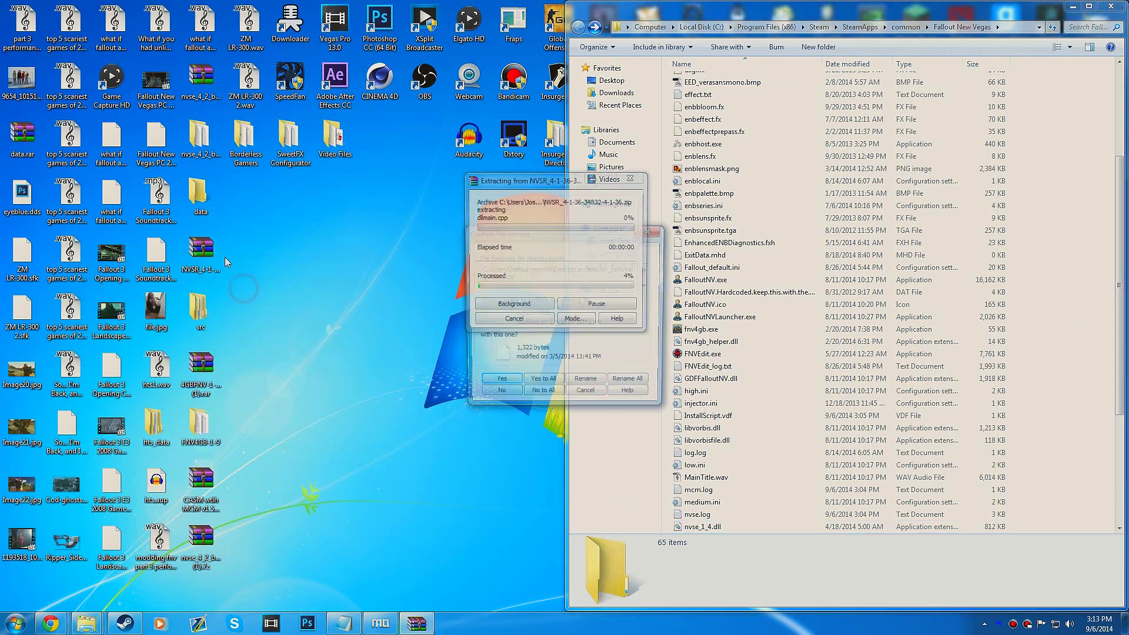
left_click(498, 383)
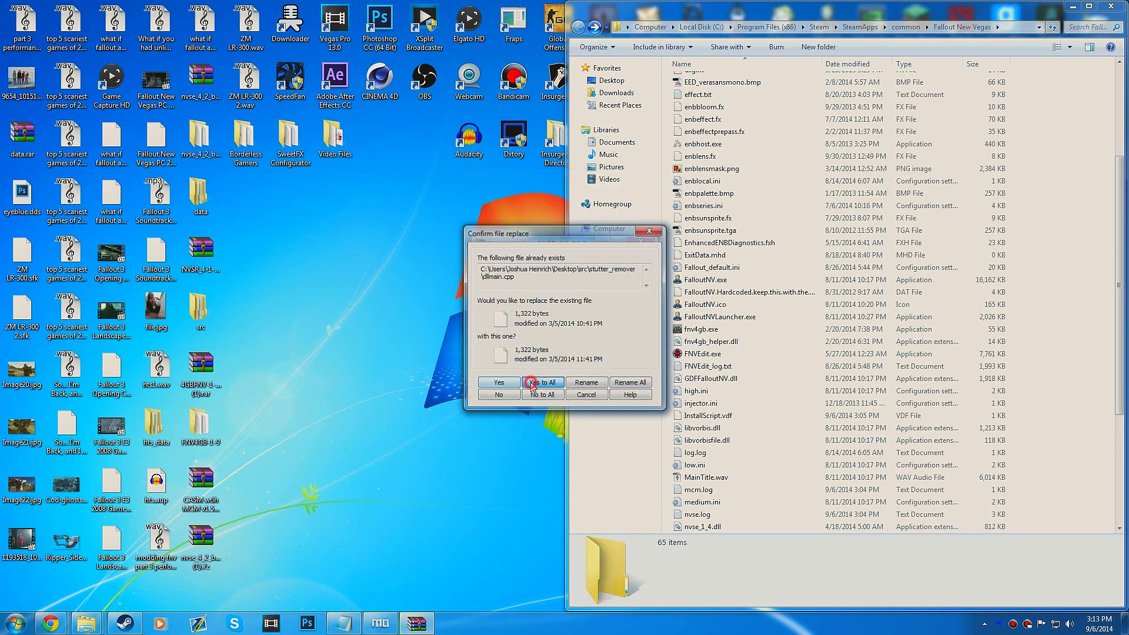
Step: Move the NVSE folder from data into Fallout New Vegas, merging folders and replacing files
double_click(198, 208)
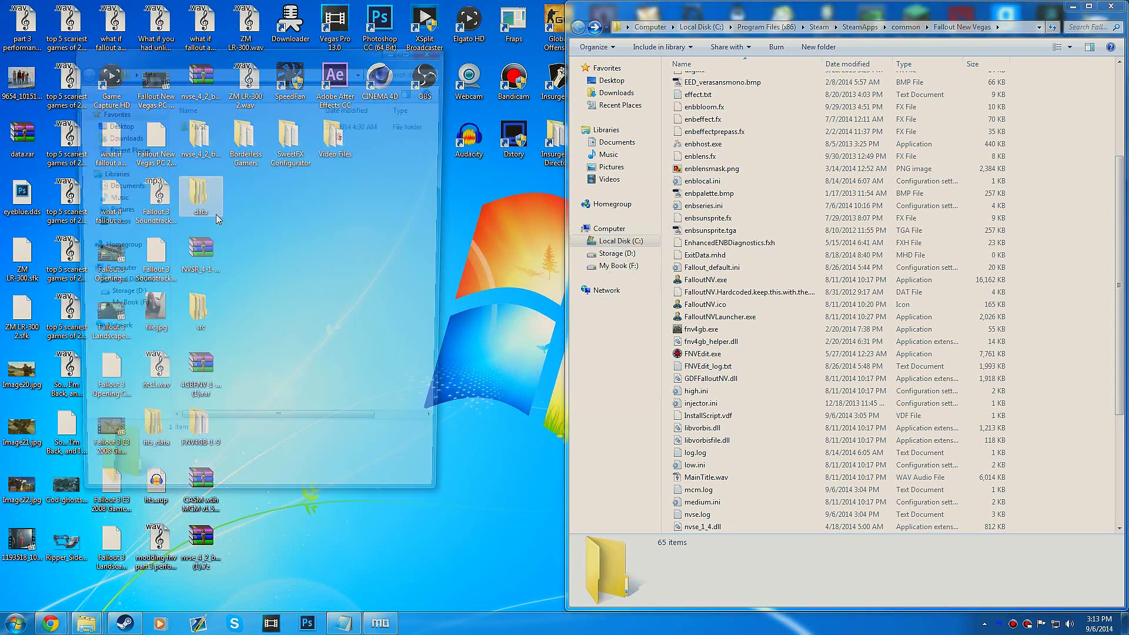
left_click(207, 126)
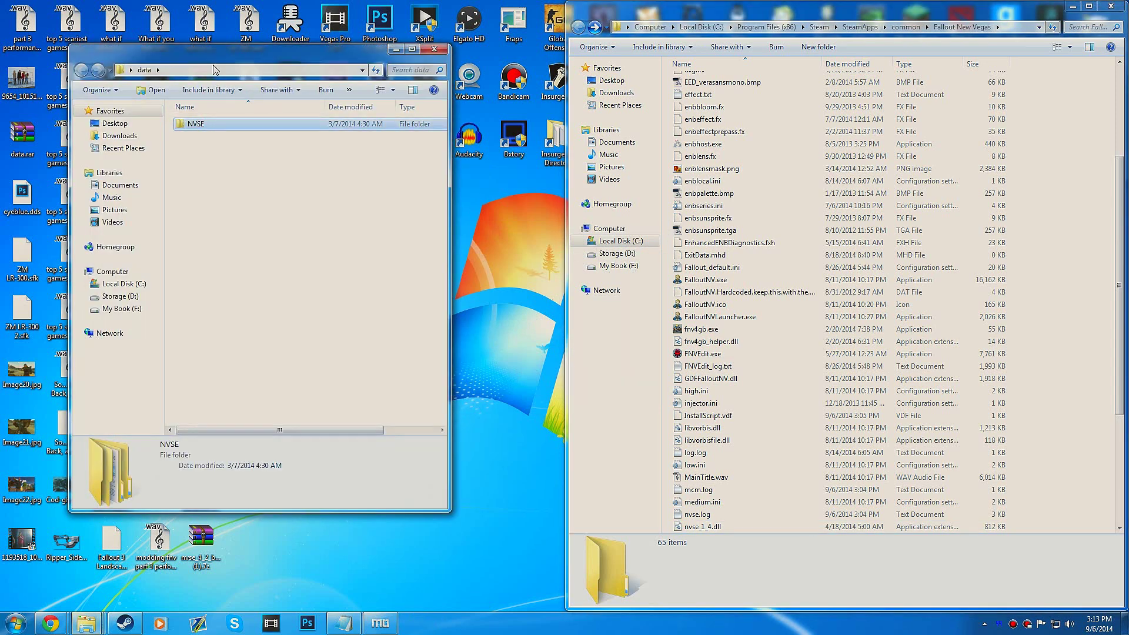
left_click_drag(215, 57, 173, 56)
left_click(180, 166)
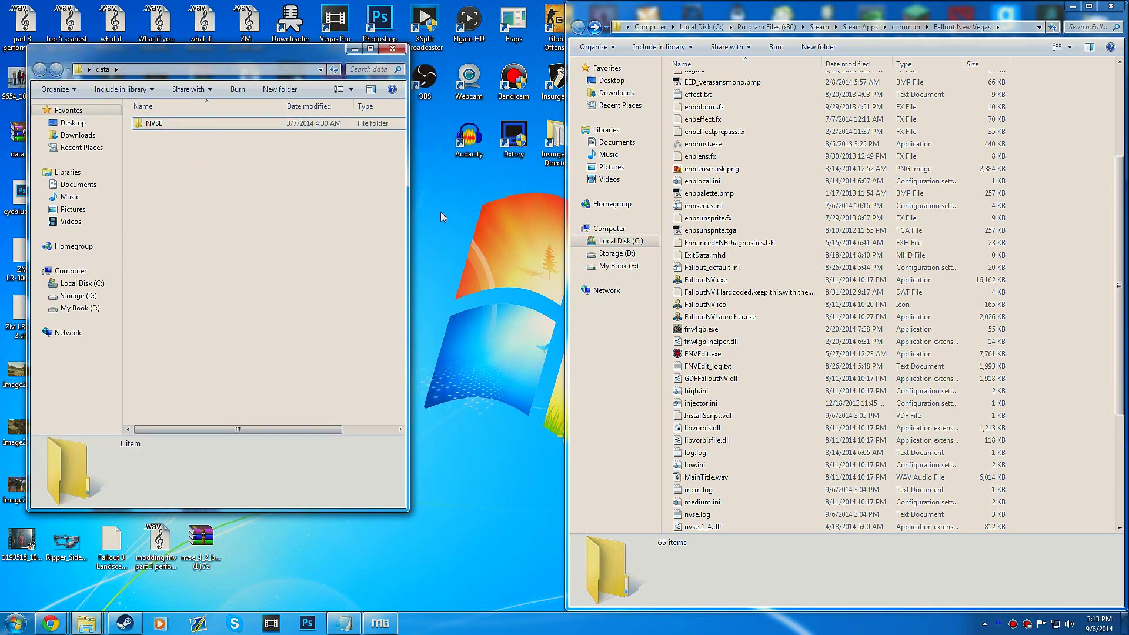
left_click_drag(1117, 293, 1113, 151)
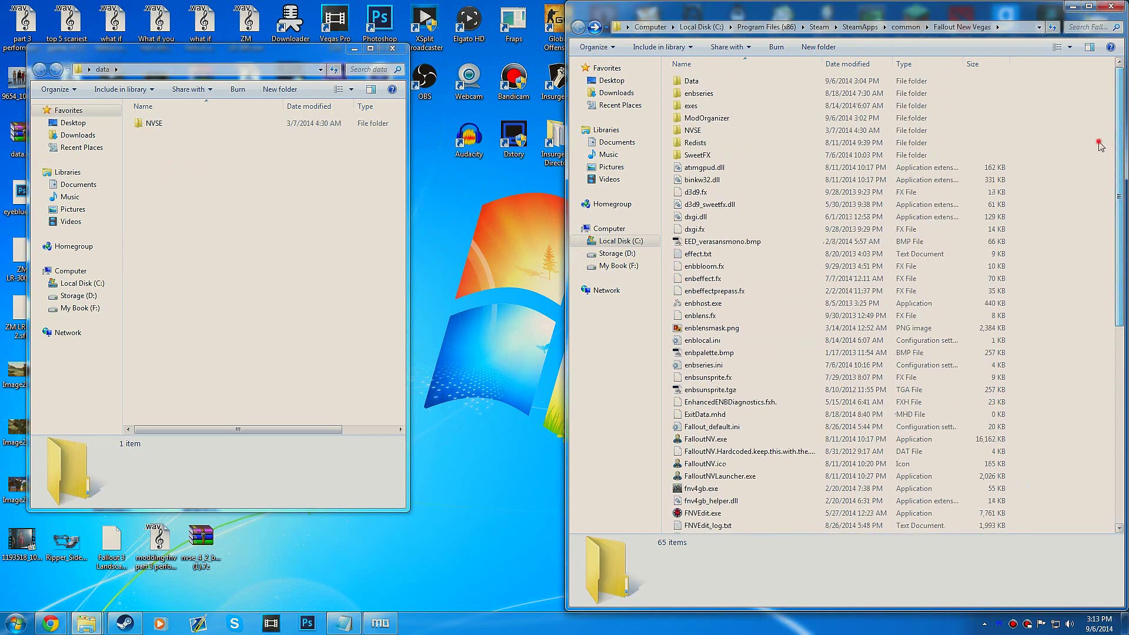
left_click_drag(178, 126, 289, 213)
left_click_drag(202, 125, 711, 242)
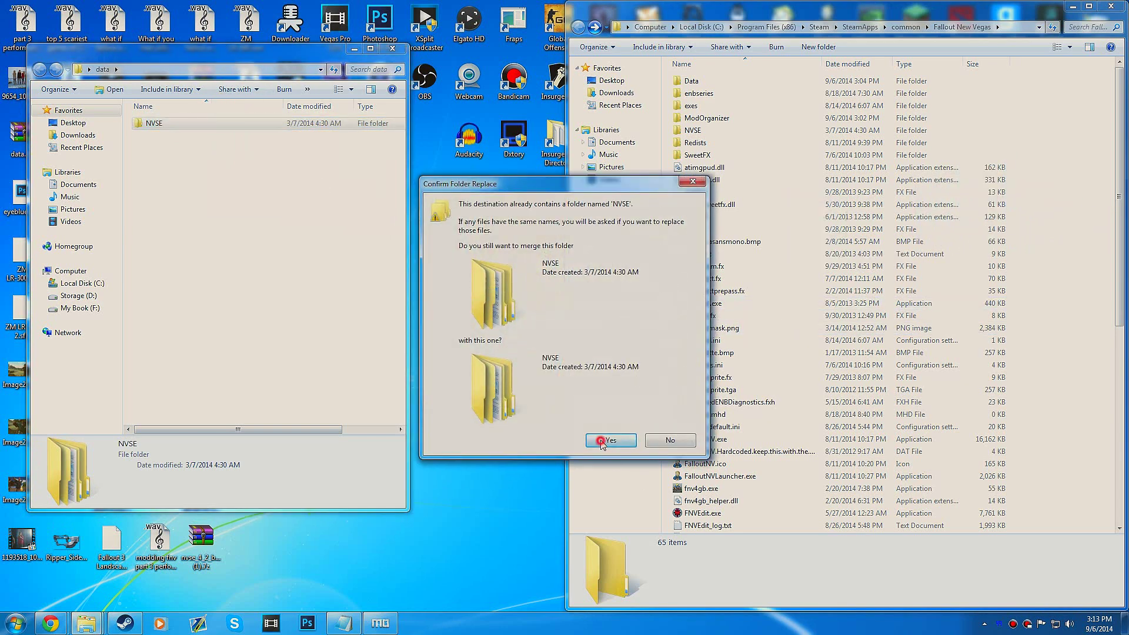
left_click(607, 437)
left_click(461, 452)
left_click(540, 431)
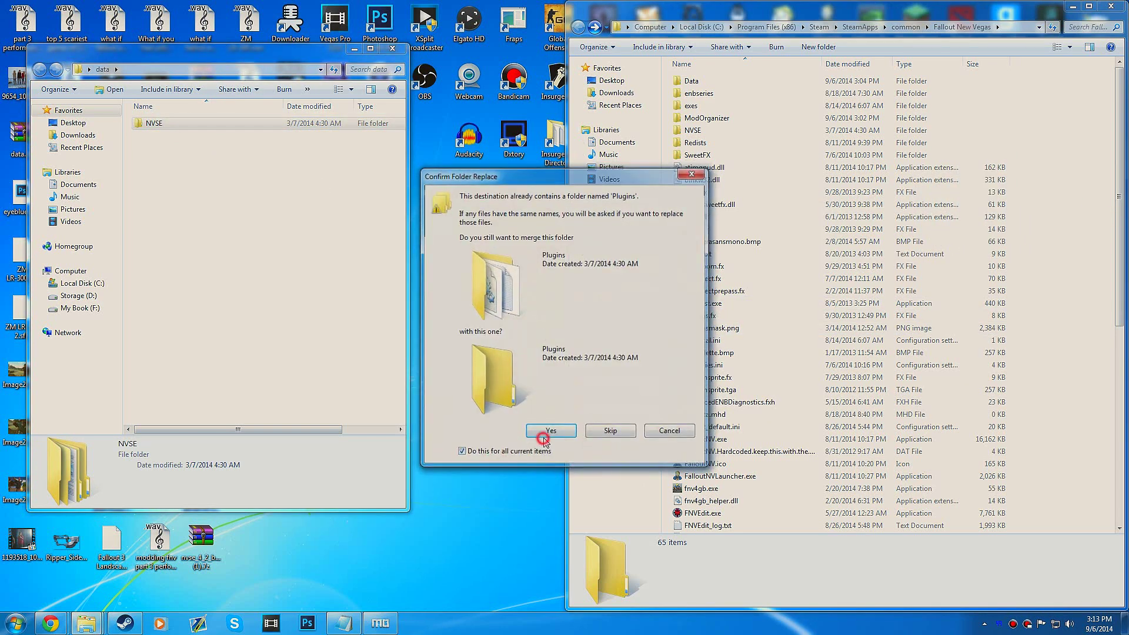
left_click(470, 458)
left_click(580, 222)
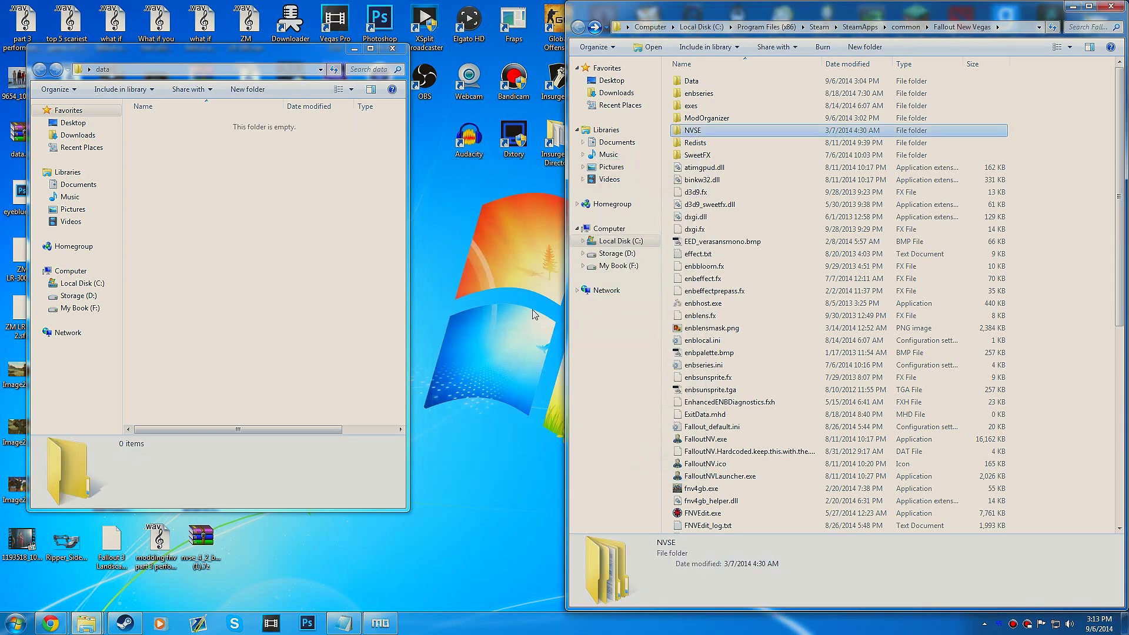
Step: Close the empty data window and return to the browser windows
left_click(1051, 264)
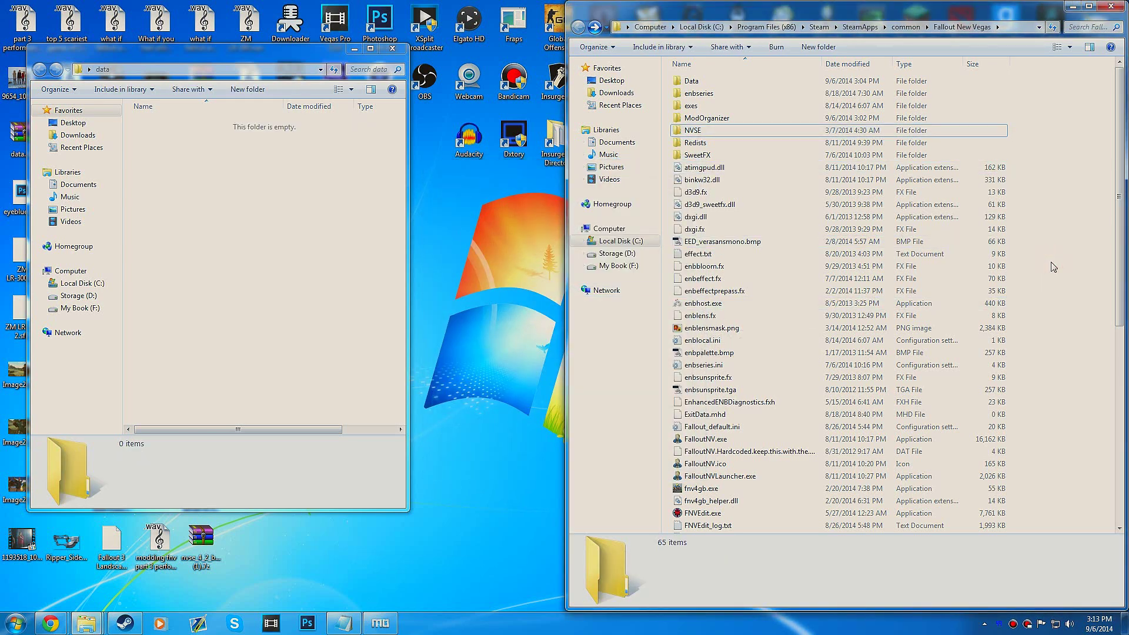
left_click(392, 48)
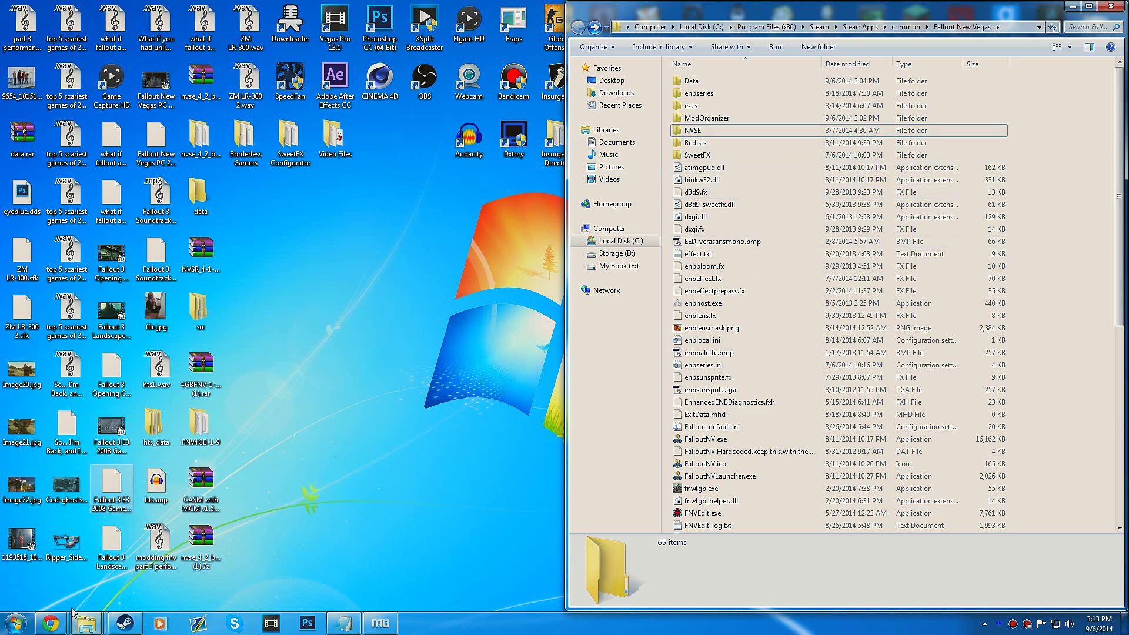
left_click(50, 623)
Step: Show the 4GB Fallout New Vegas Updated page's main file, then minimize Chrome
left_click(93, 560)
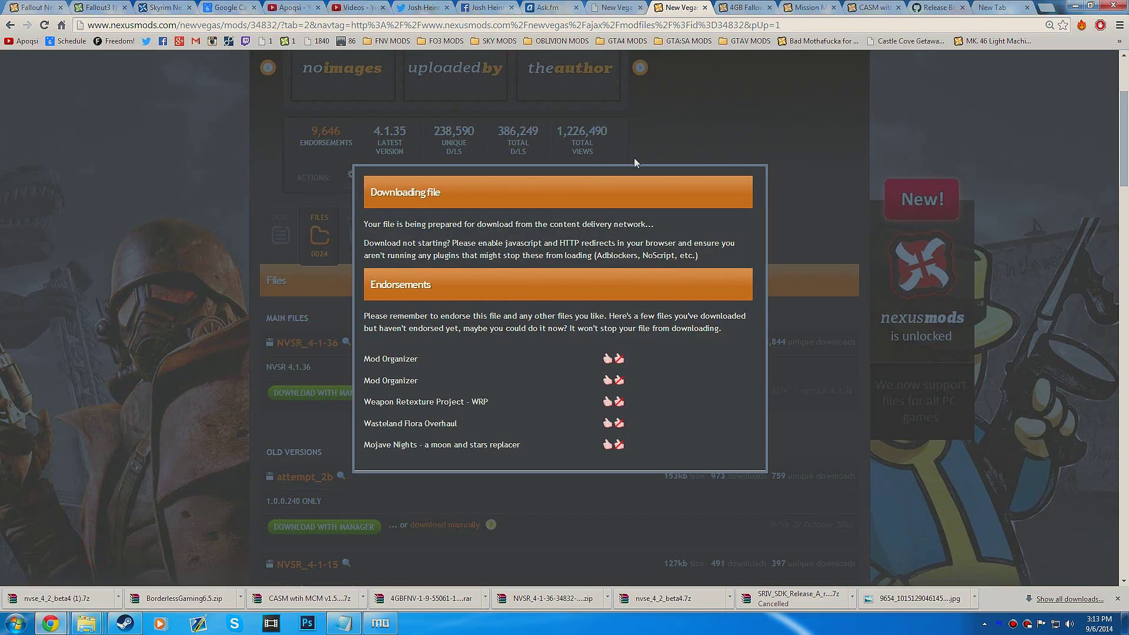
left_click(732, 6)
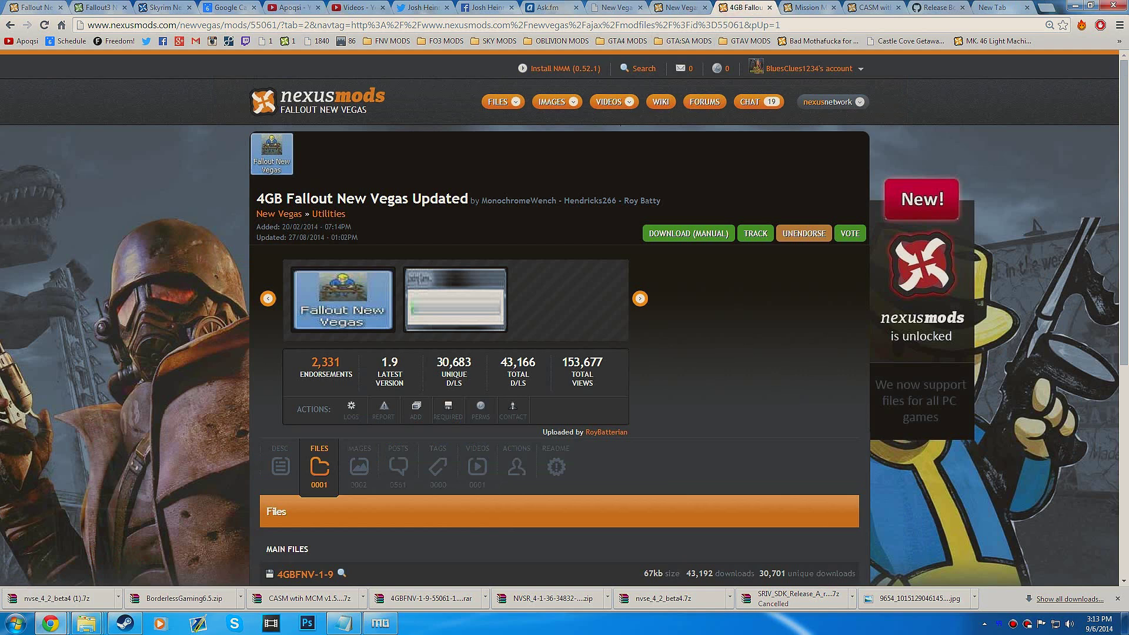
left_click(611, 7)
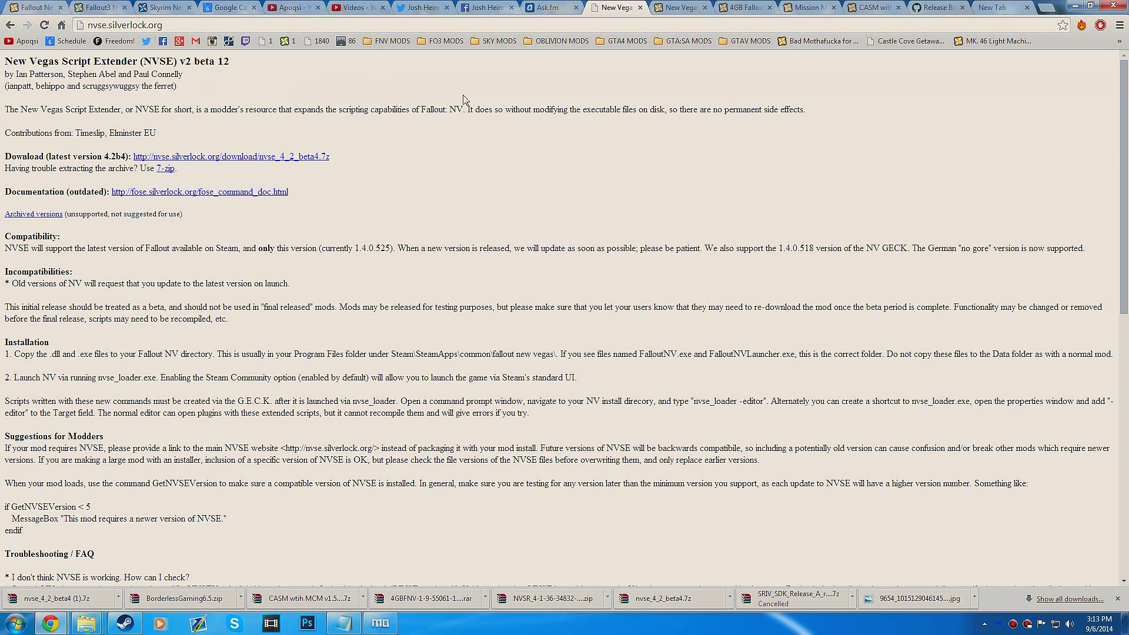
left_click(737, 6)
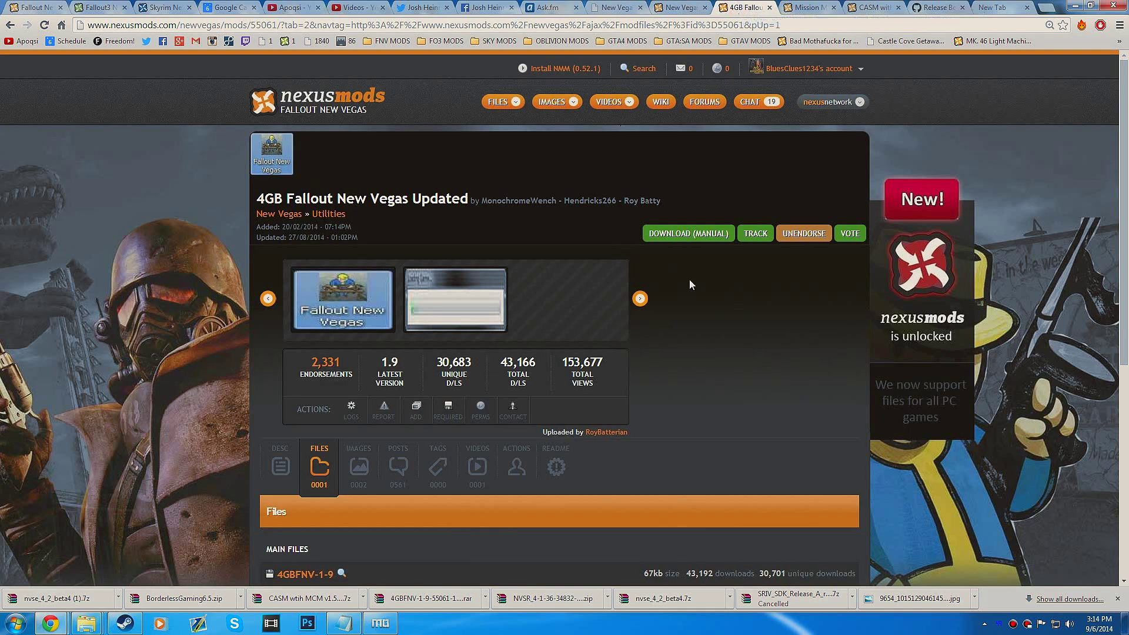
left_click(685, 7)
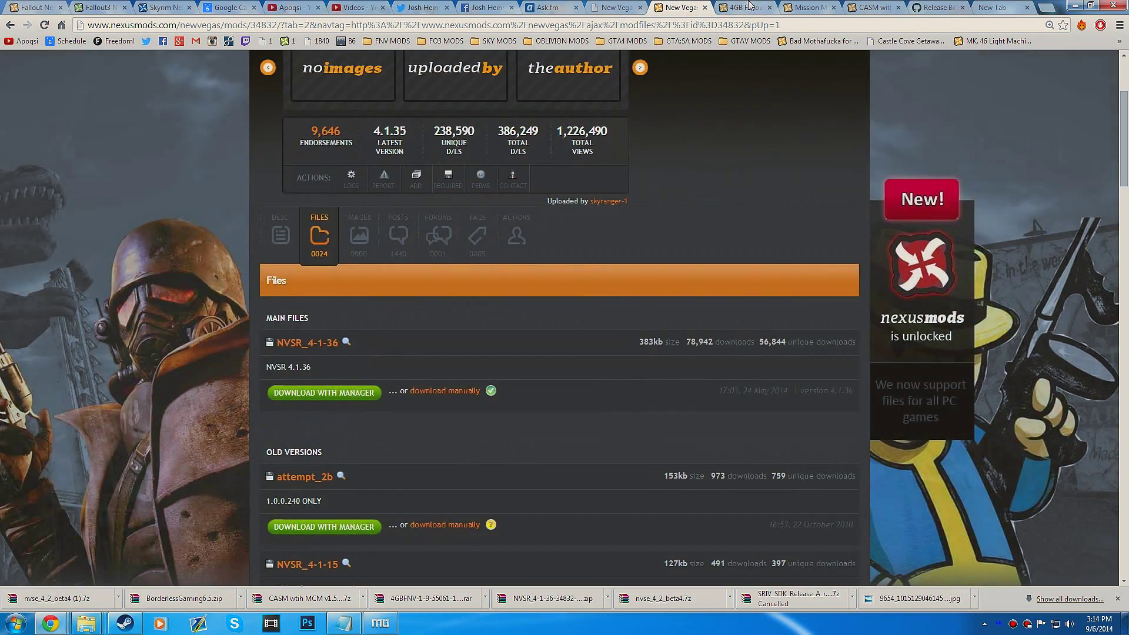
left_click(746, 7)
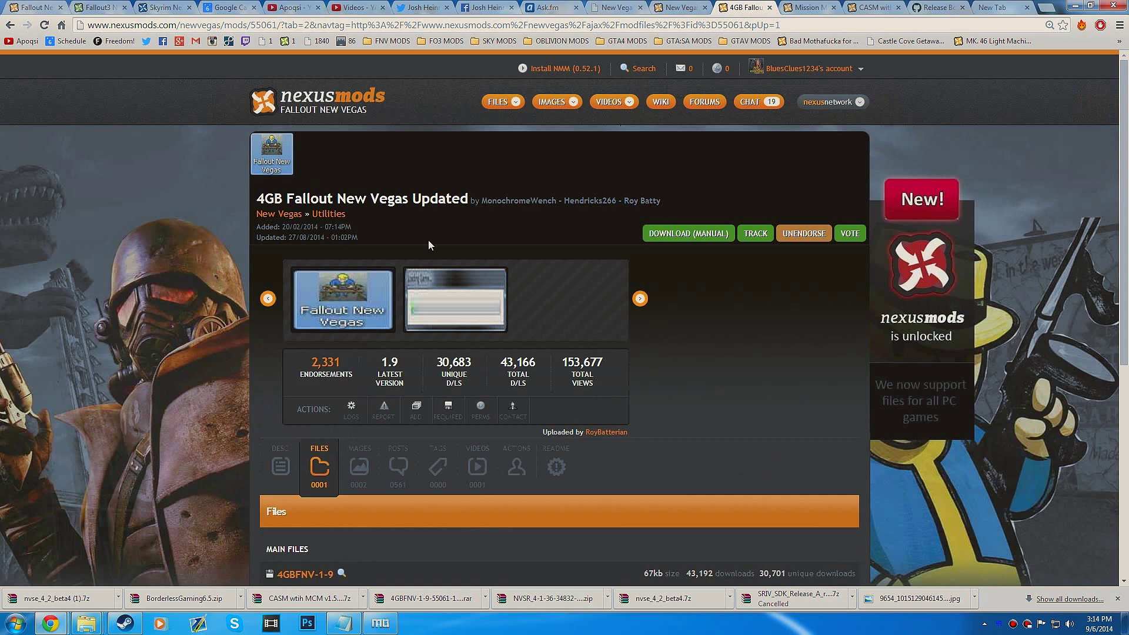
scroll(361, 256, "down", 4)
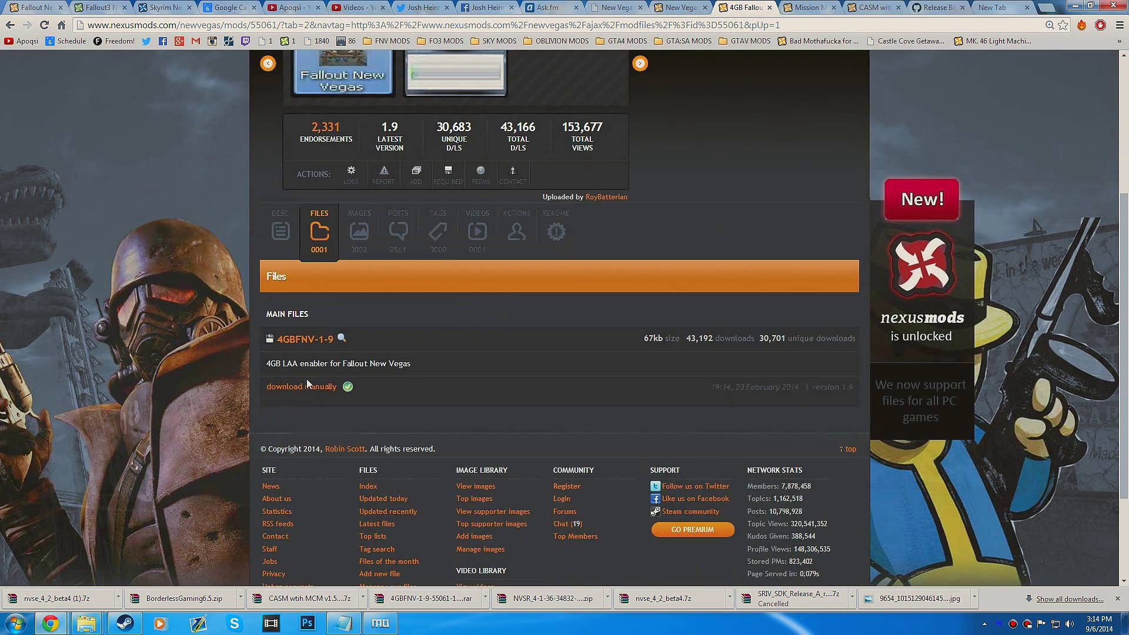
left_click(1072, 7)
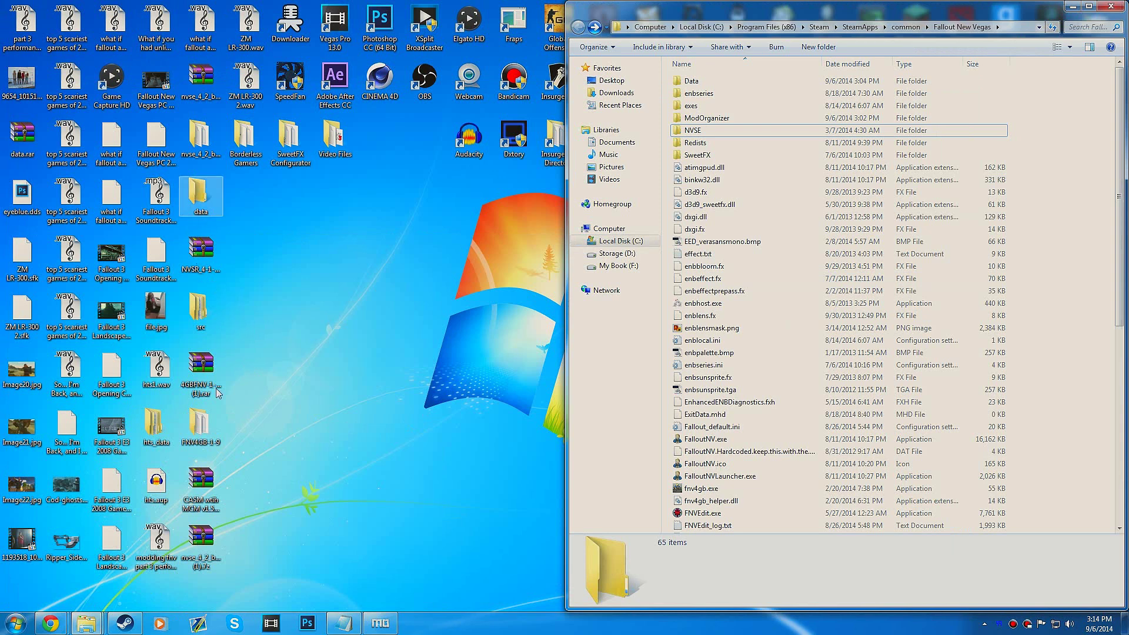
Step: Extract the 4GBFNV archive onto the Desktop and open the FNV4GB-1-9 folder
left_click(202, 441)
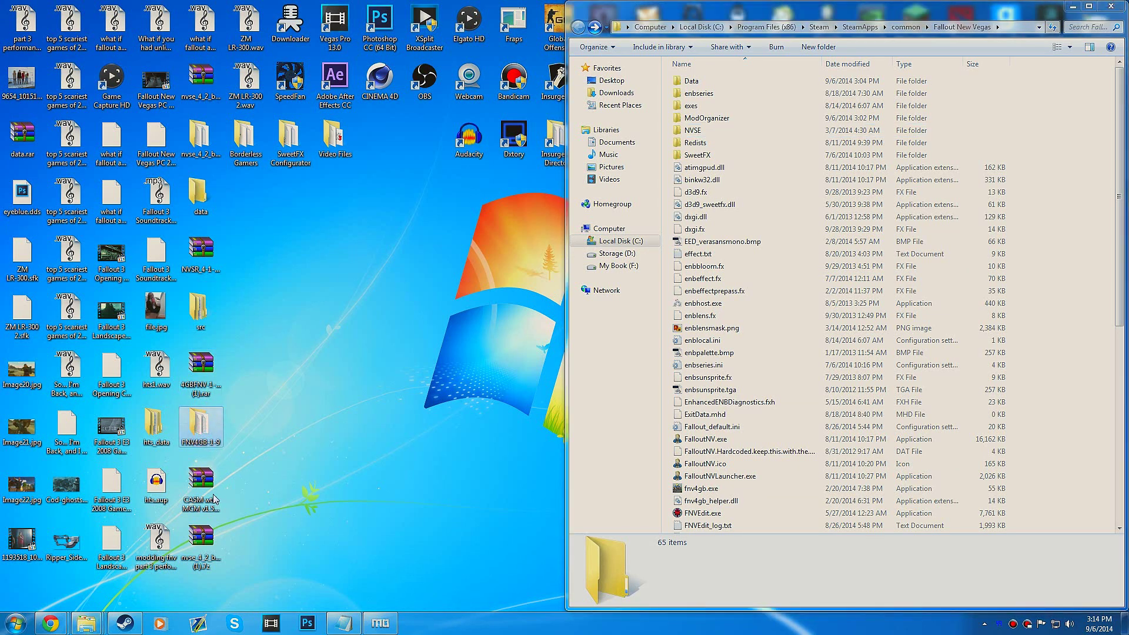
right_click(198, 388)
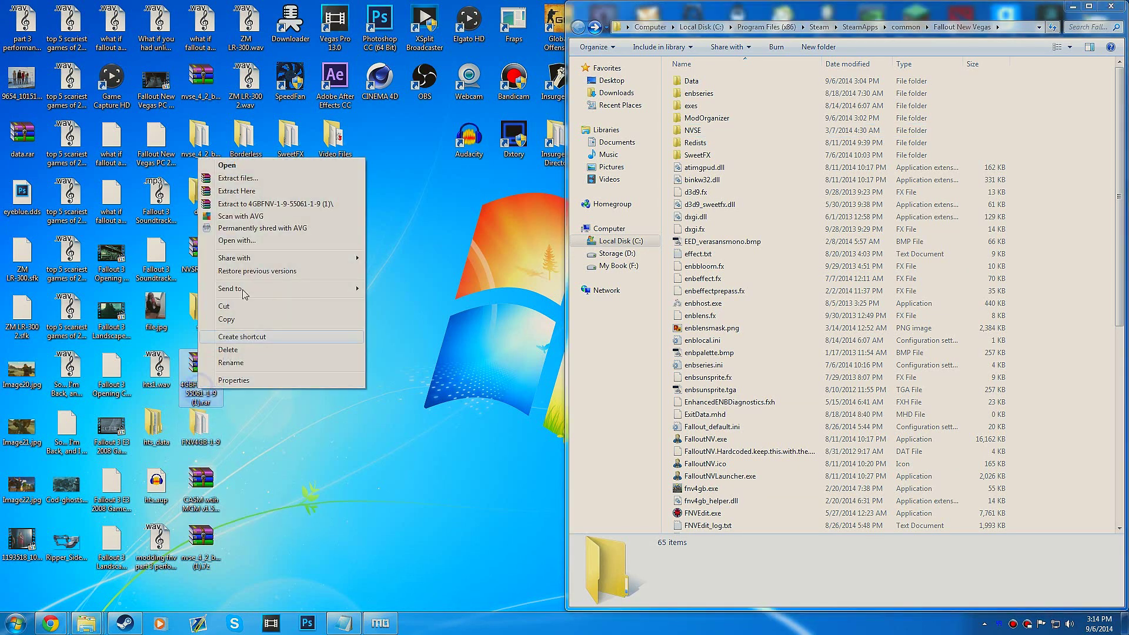
left_click(249, 197)
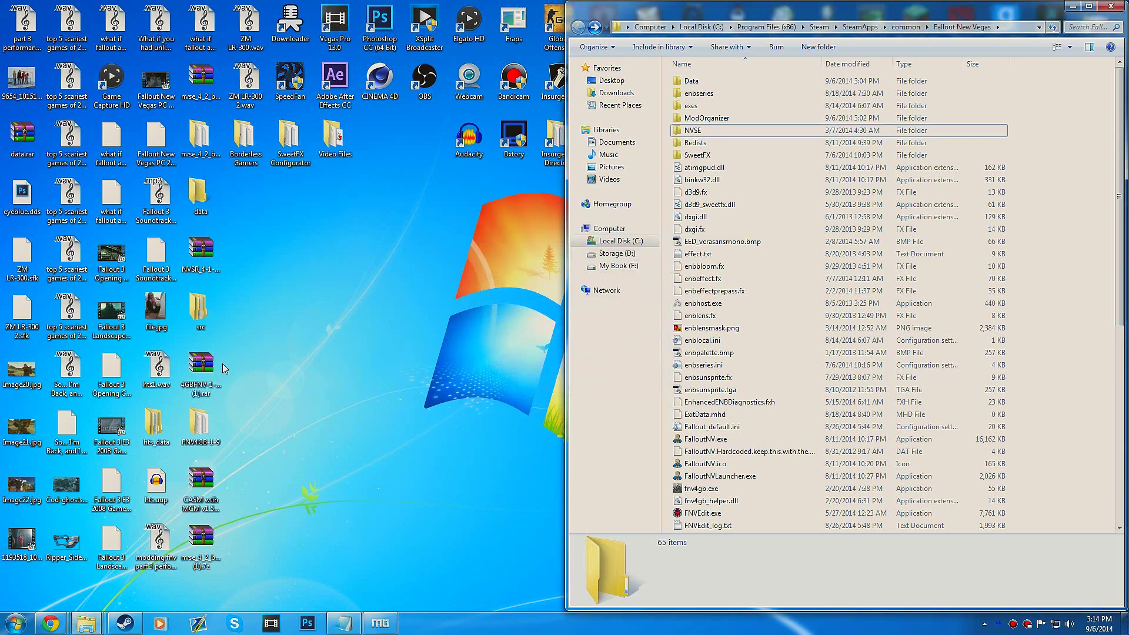
double_click(200, 424)
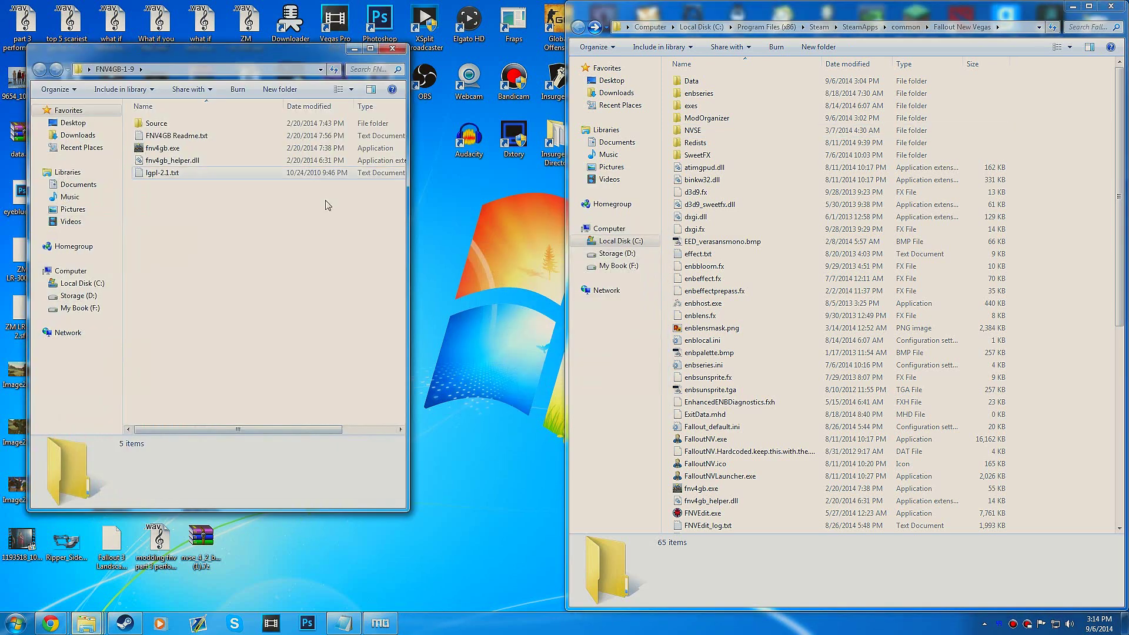
Step: Move fnv4gb.exe and fnv4gb_helper.dll into Fallout New Vegas, replacing the old copies
left_click(166, 162)
left_click(156, 148, "ctrl")
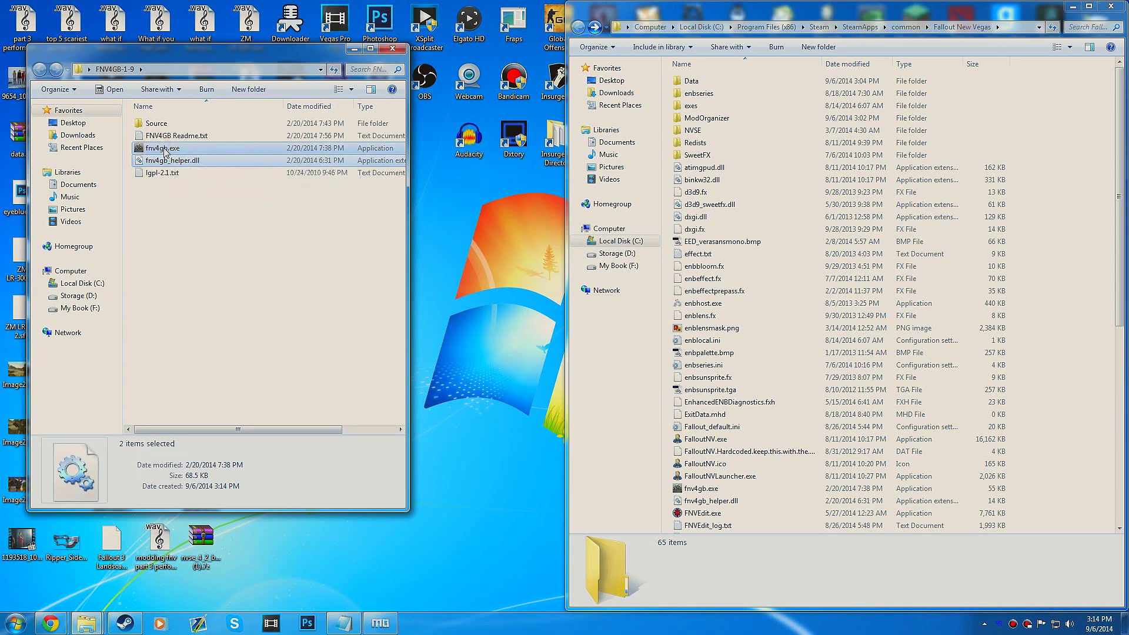
left_click_drag(171, 151, 1059, 361)
left_click(467, 443)
left_click(521, 263)
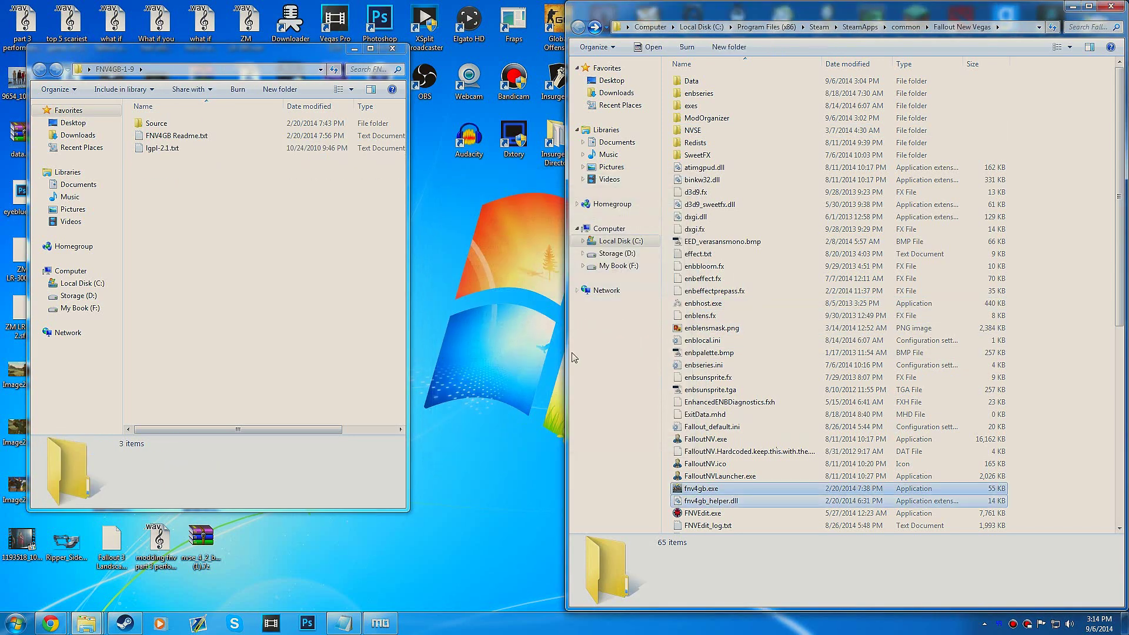
left_click(1045, 449)
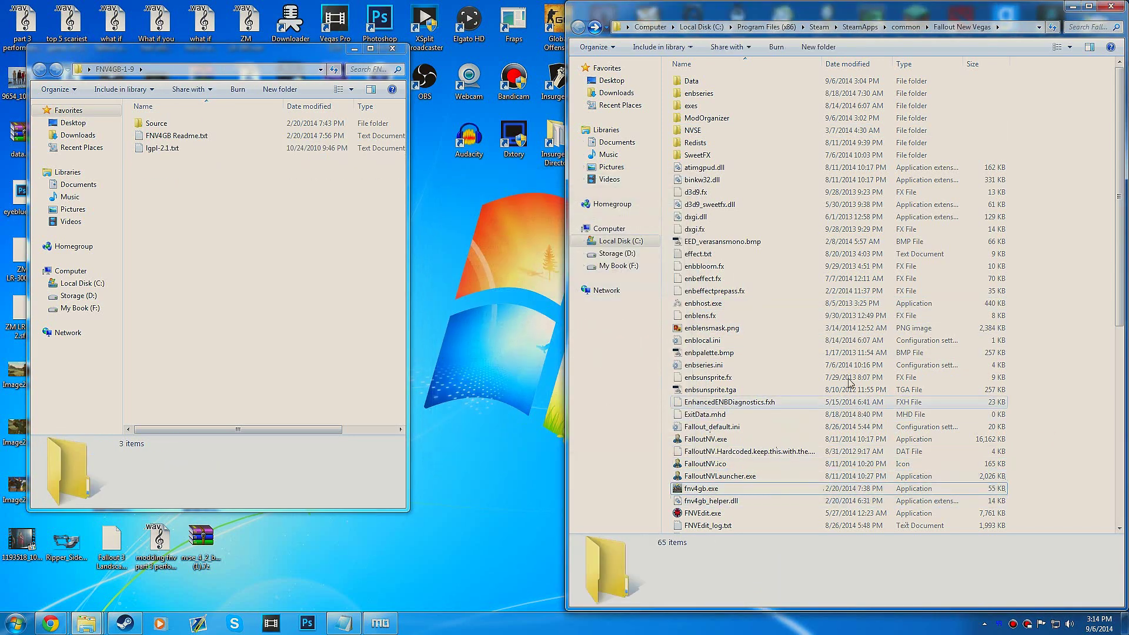
Step: Close the game folder and launch Mod Organizer for New Vegas, checking the executables dialog
left_click(1110, 6)
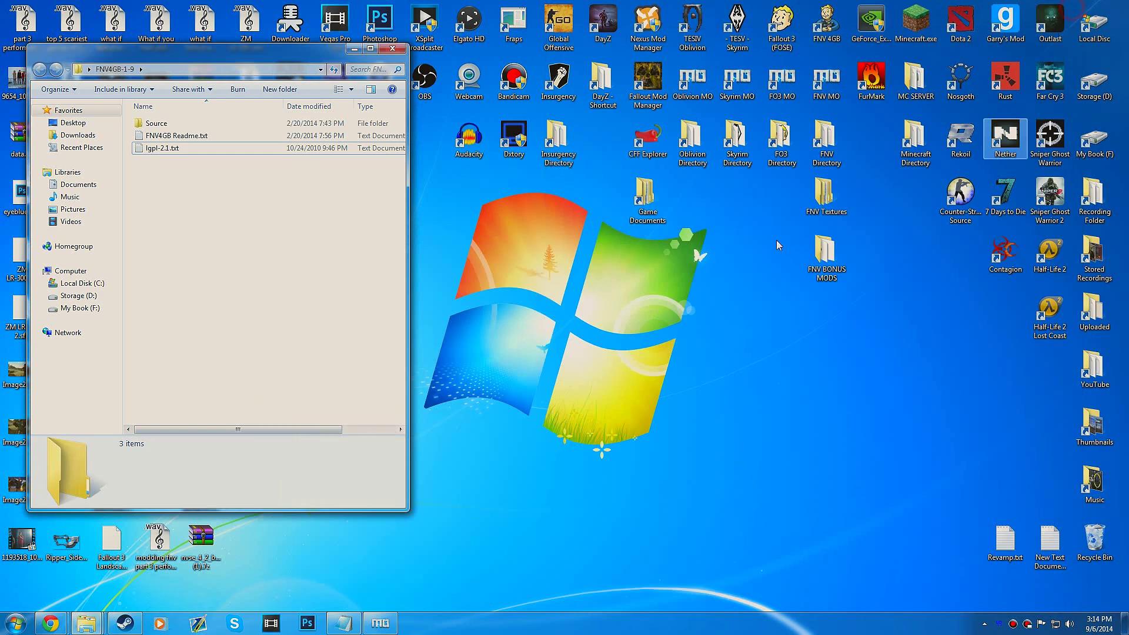
double_click(826, 79)
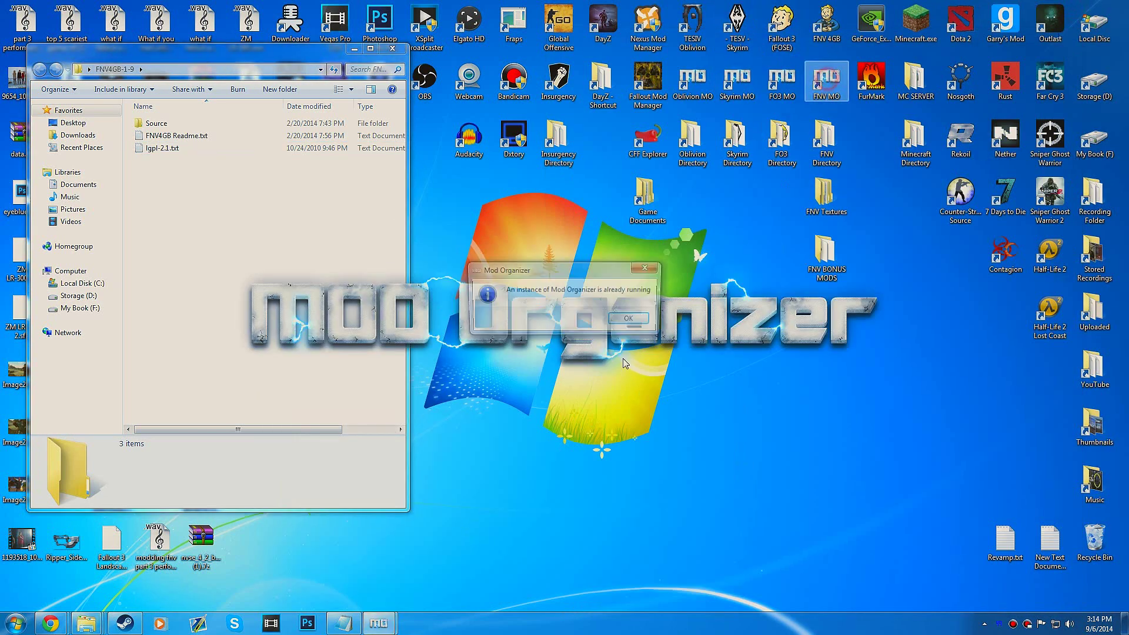
left_click(630, 319)
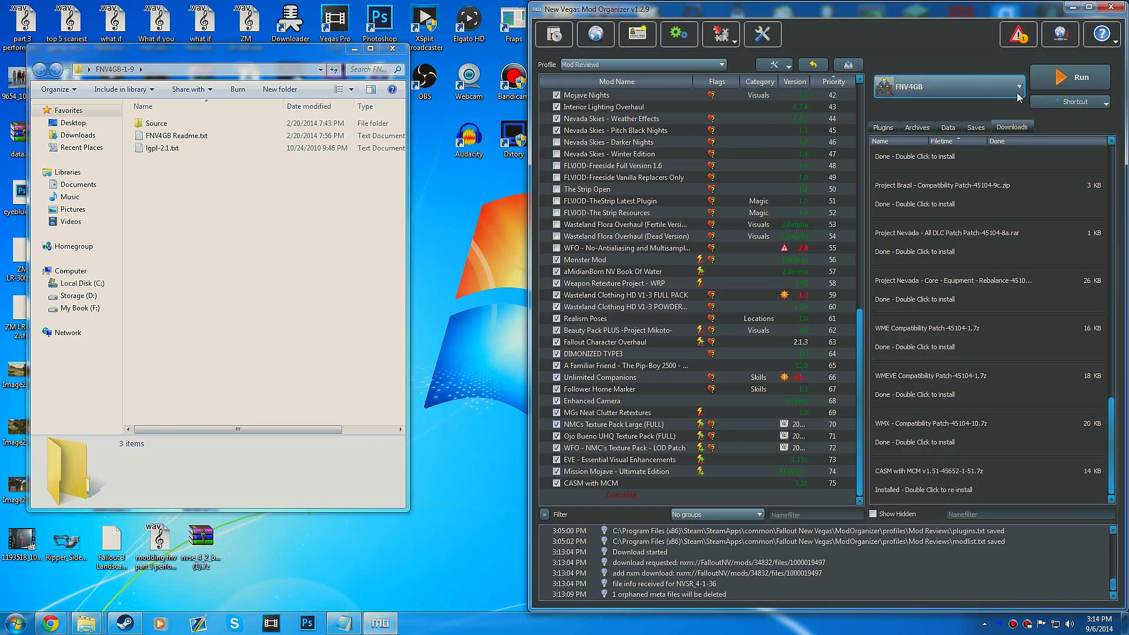
left_click(1019, 86)
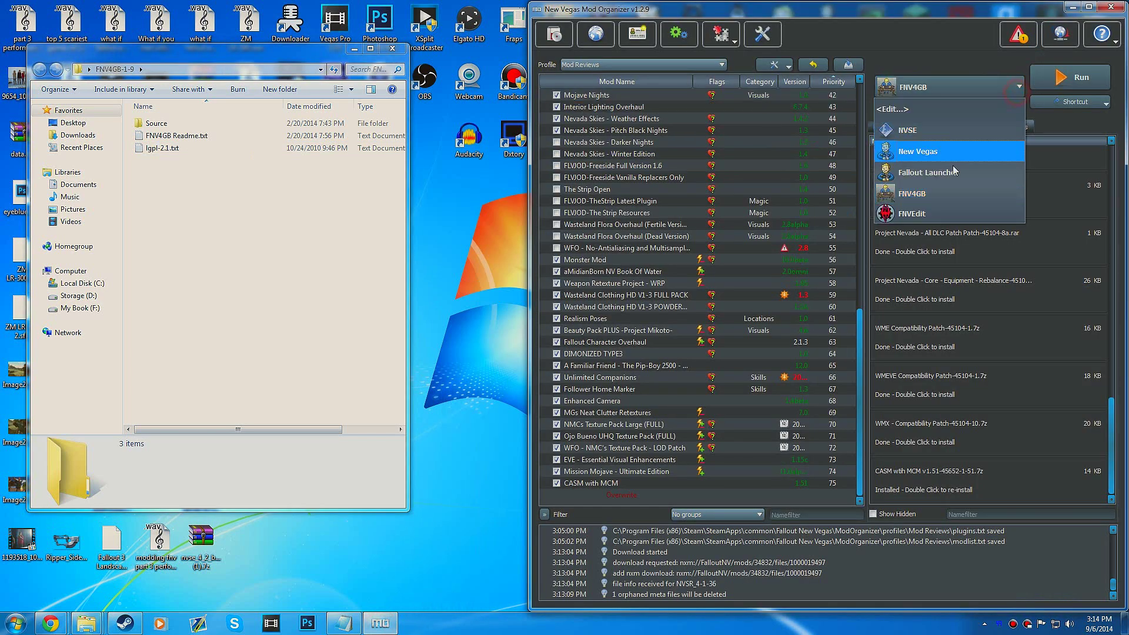
left_click(940, 108)
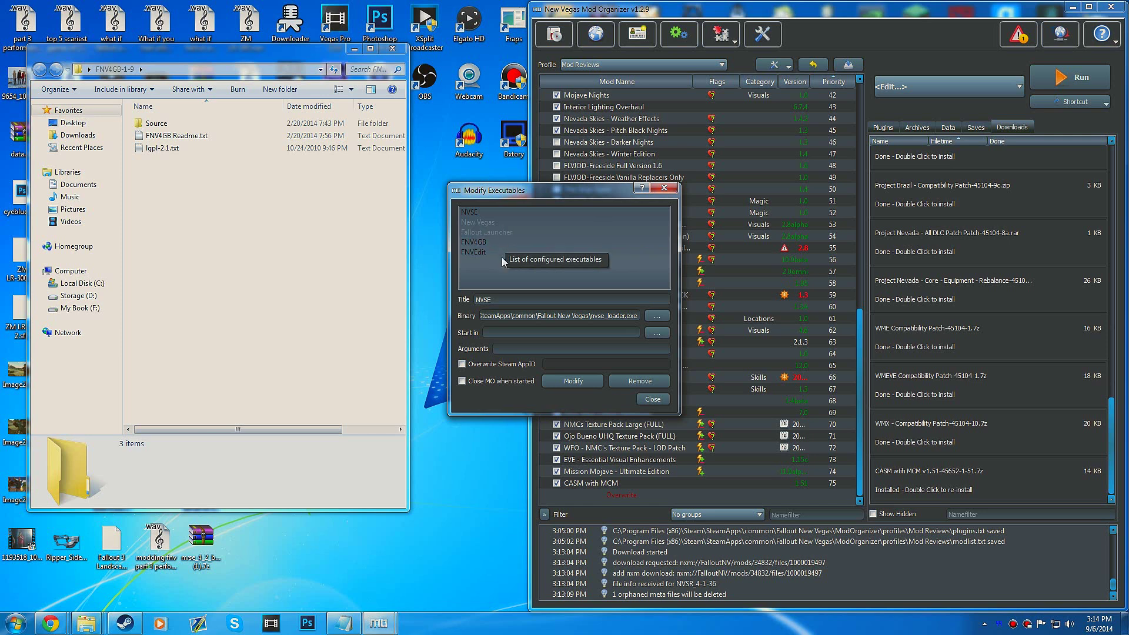
left_click(663, 188)
Step: Select FNV4GB as the executable, create its desktop shortcut, and minimize Mod Organizer
left_click(958, 89)
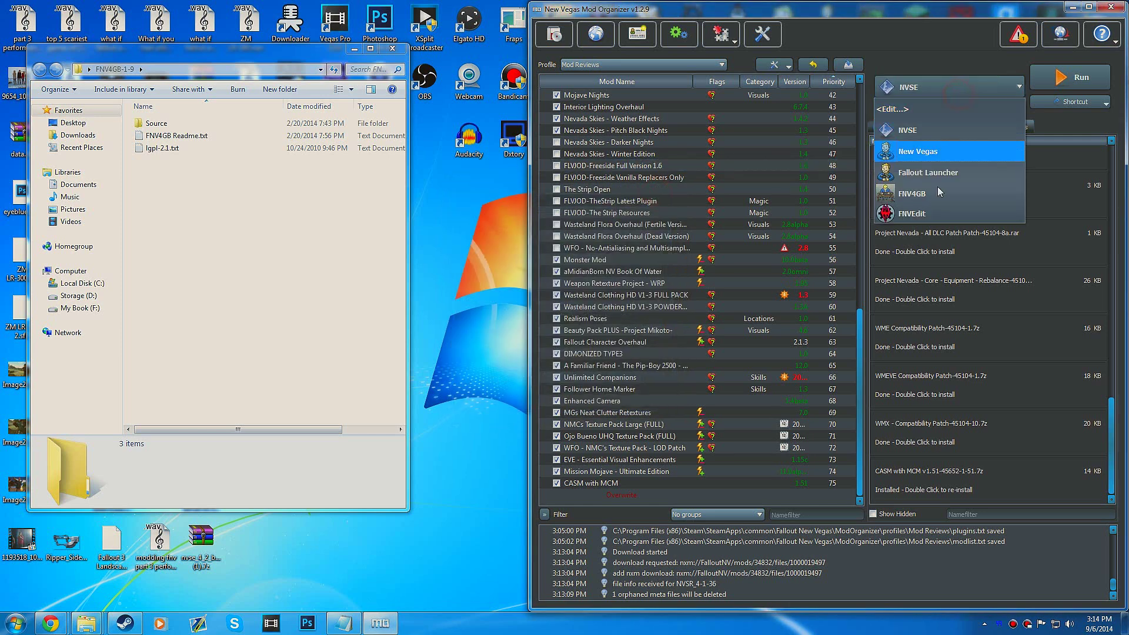
left_click(905, 195)
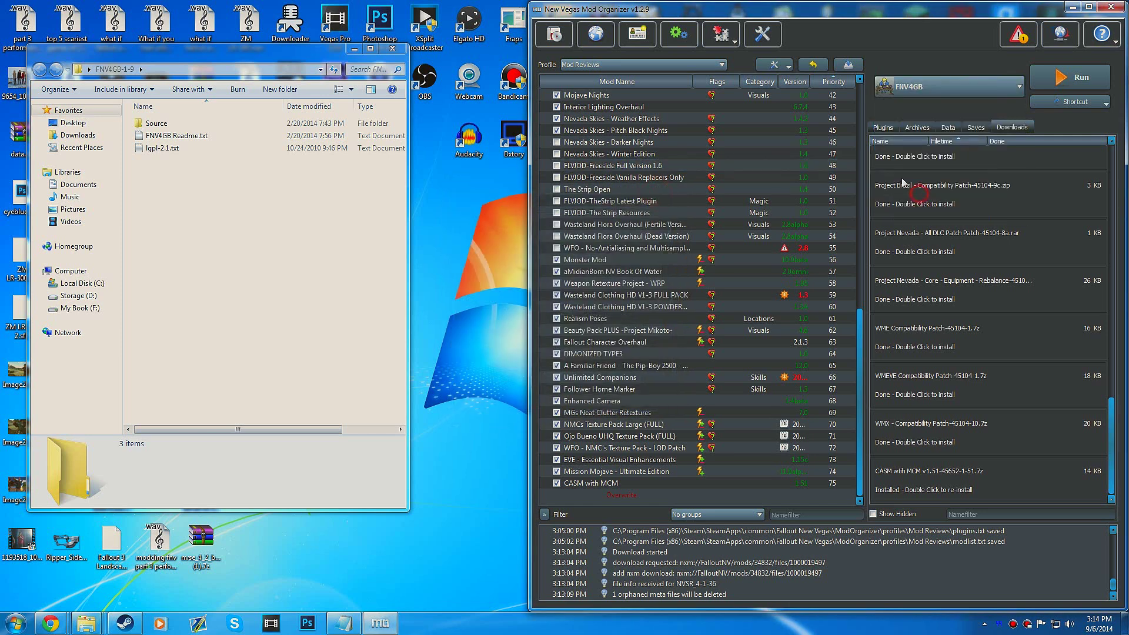
left_click(1069, 102)
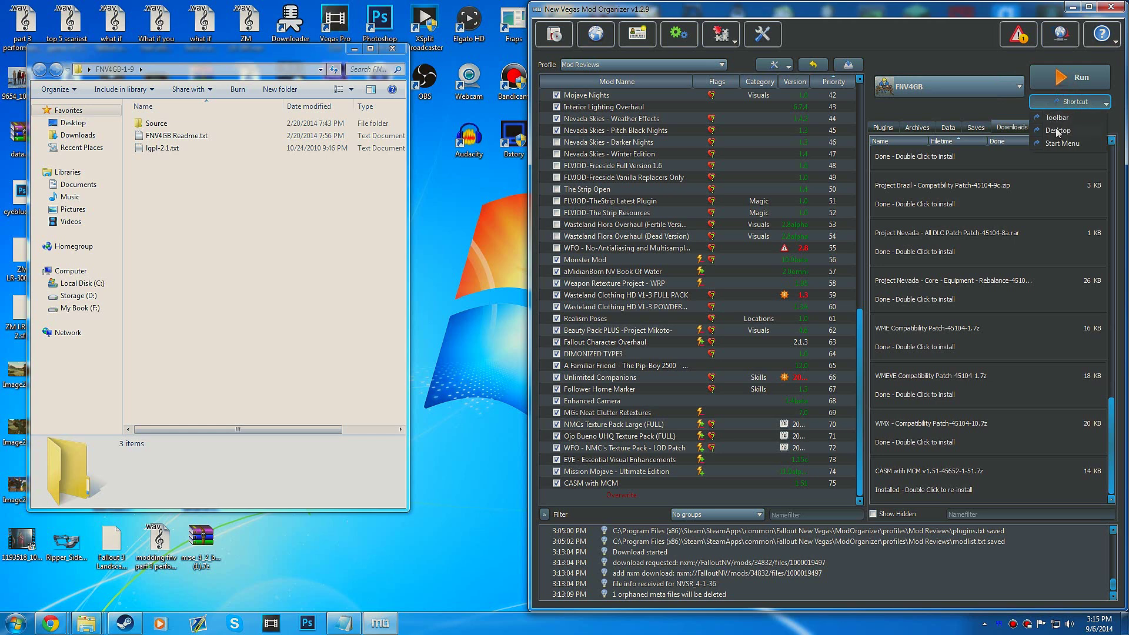
left_click(1010, 106)
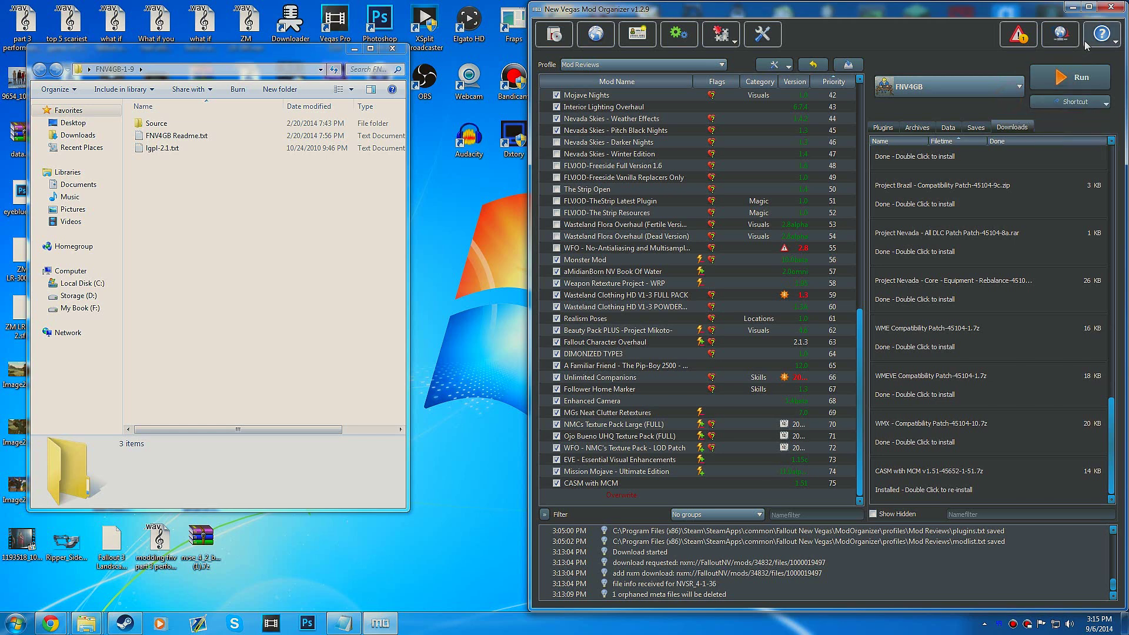
left_click(1073, 8)
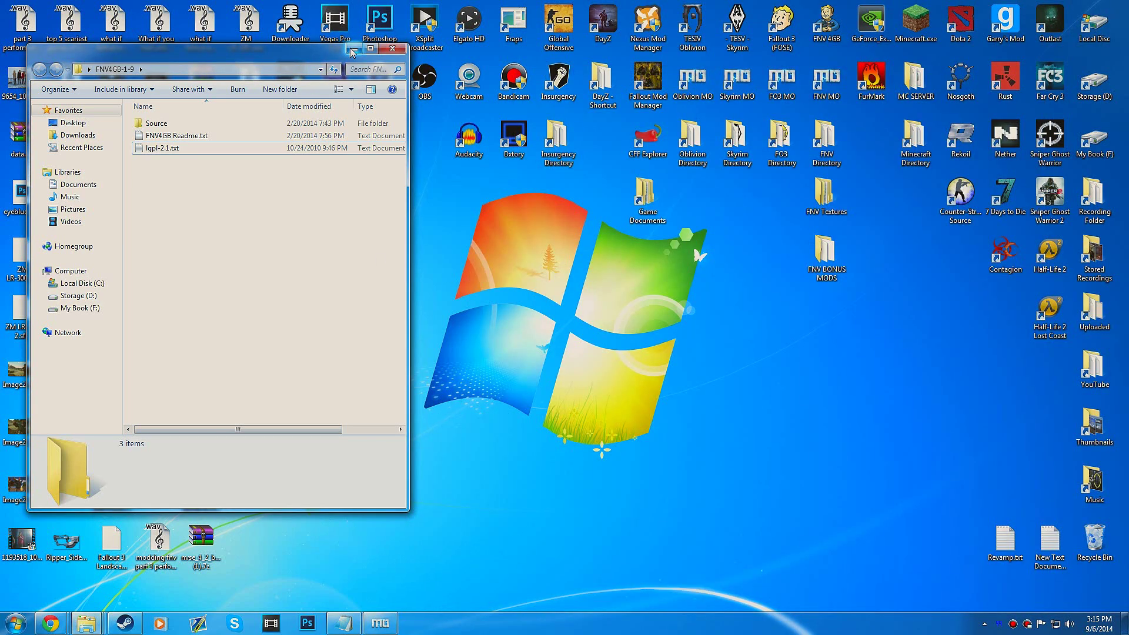
left_click(826, 24)
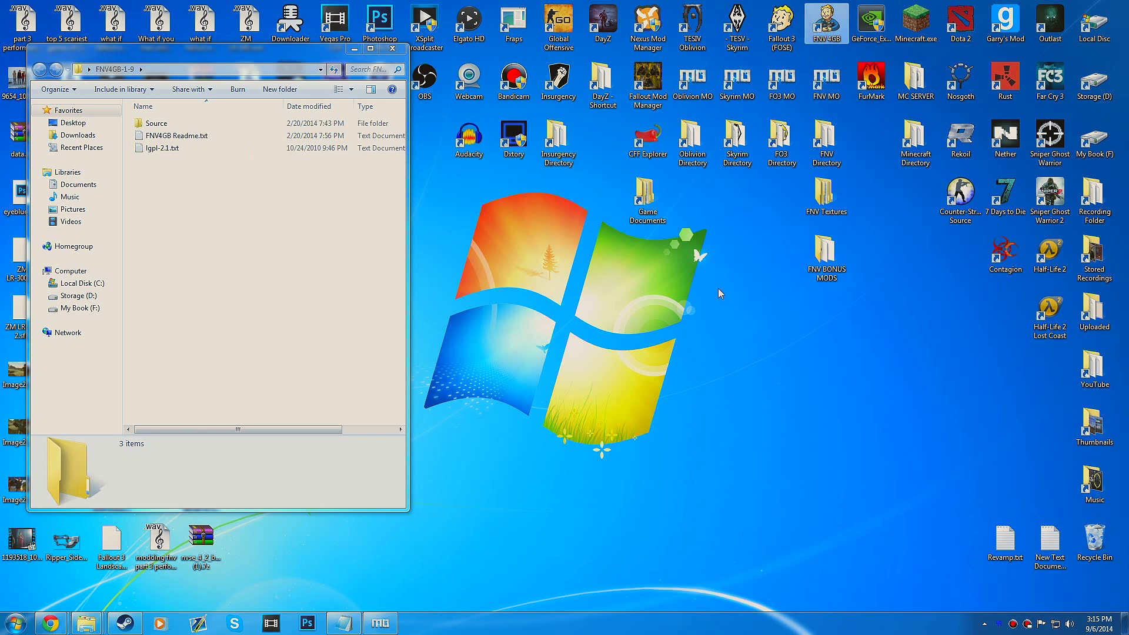